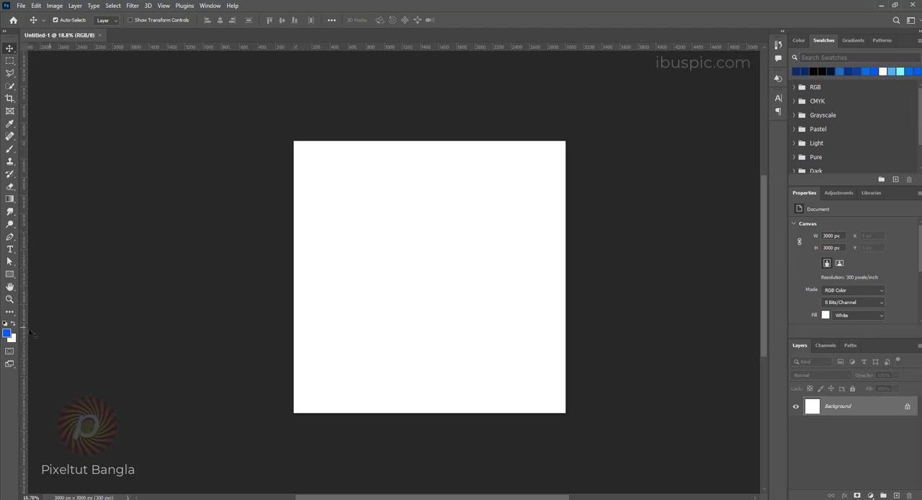
Step: Set the background color to golden yellow #d4a500 and fill the Background layer with it
left_click(13, 340)
left_click(714, 351)
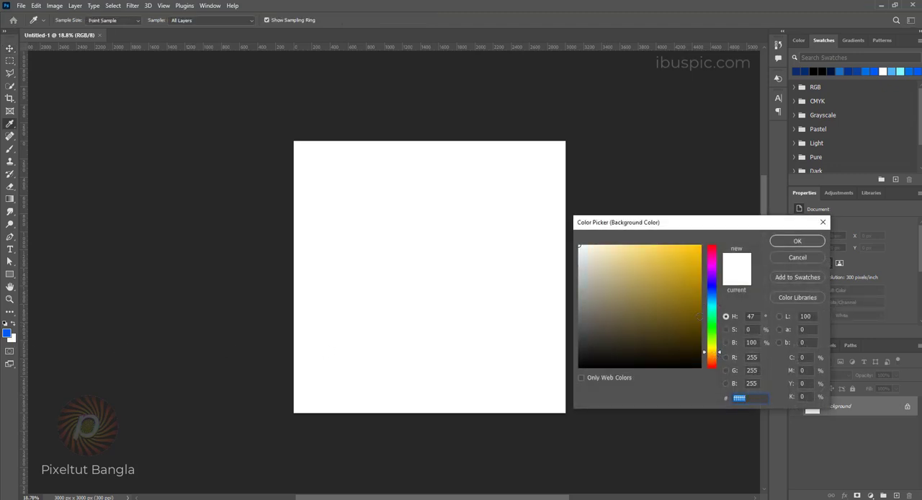
left_click_drag(692, 273, 709, 269)
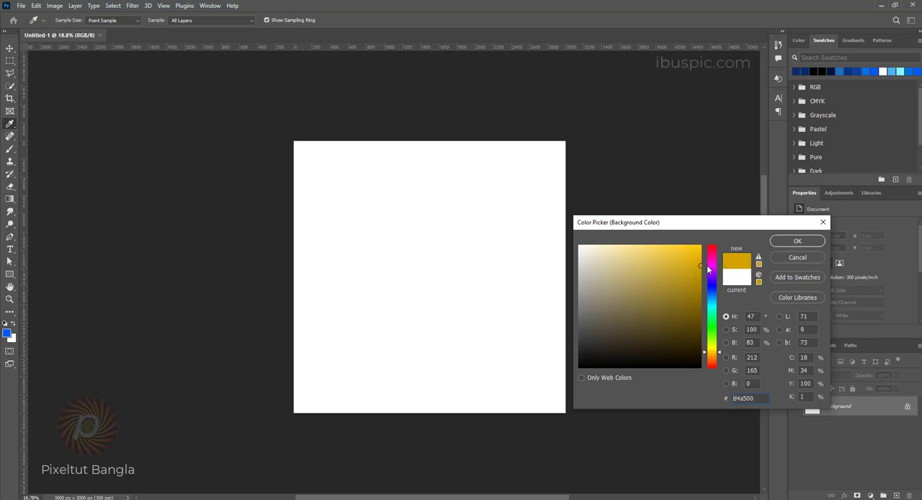
left_click(817, 242)
key("v")
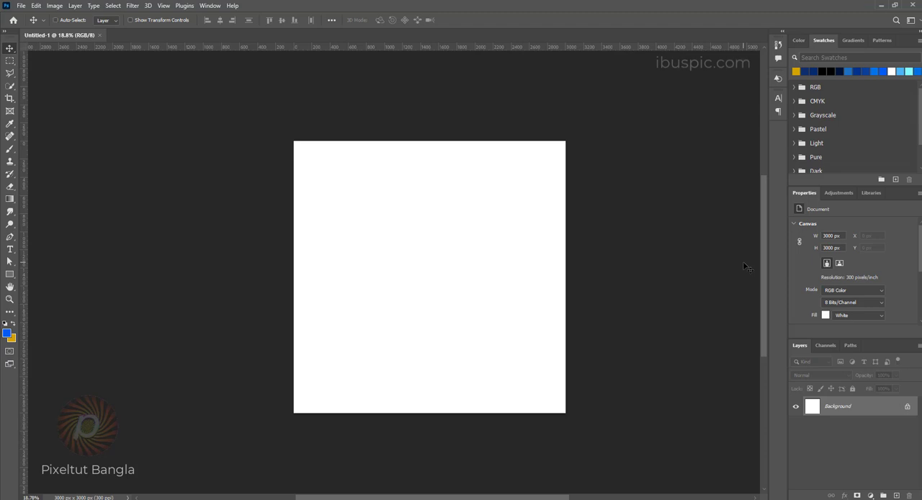
key("ctrl+BackSpace")
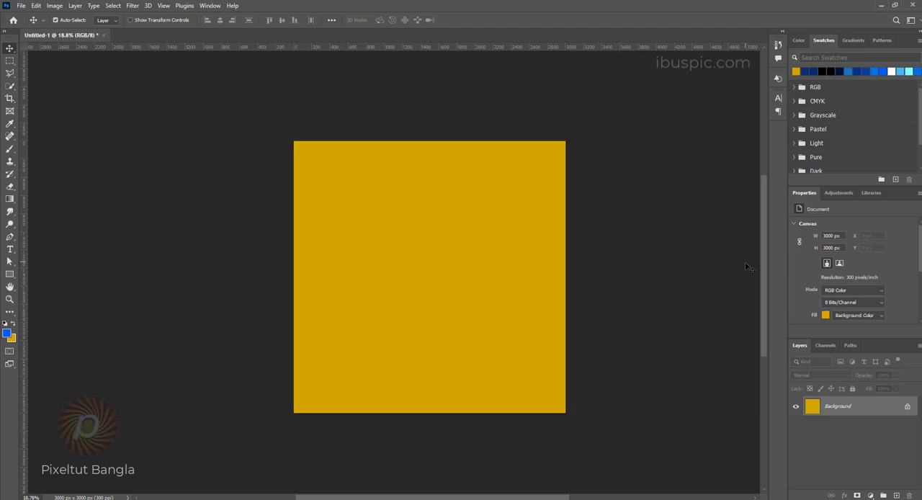
Step: Add a new layer above the Background and set the foreground color to bright yellow #fdc500
scroll(714, 299, "up", 1)
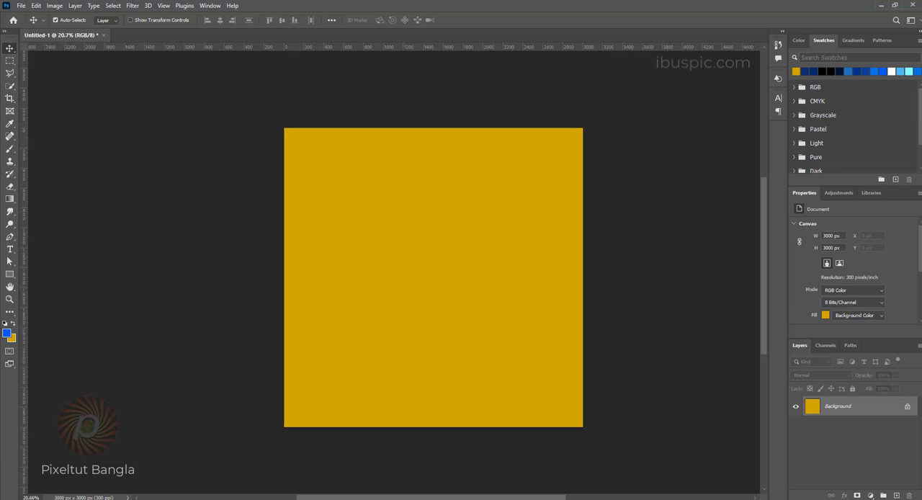
left_click(898, 496)
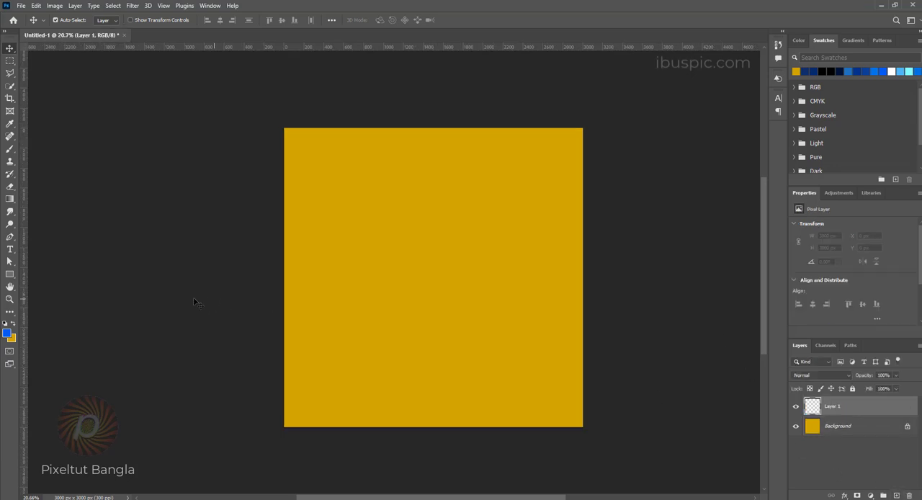
left_click(9, 334)
left_click(495, 291)
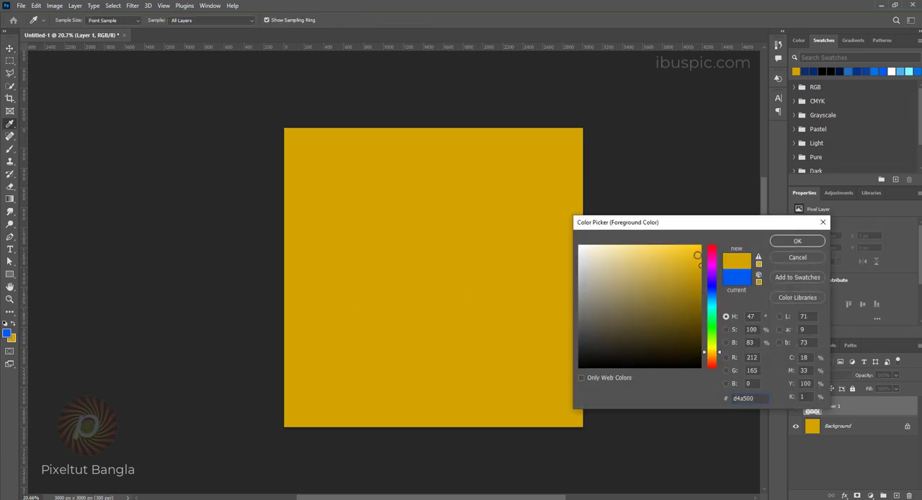
left_click_drag(699, 265, 702, 247)
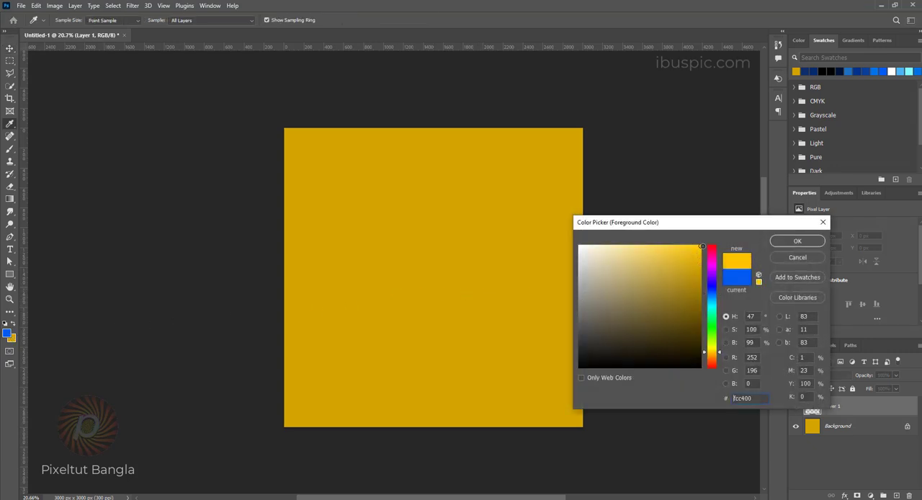
left_click(795, 241)
Step: Using the Brush tool at 851 px, paint a soft yellow band across the bottom of the canvas
right_click(9, 149)
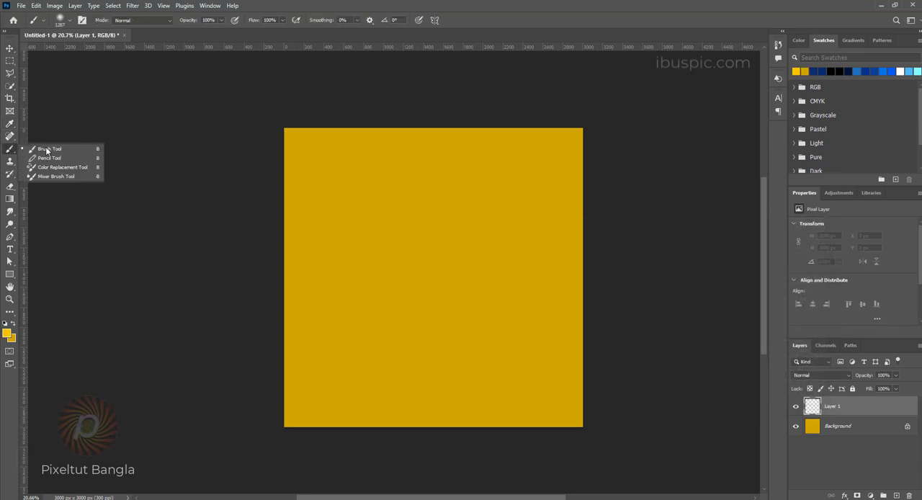
left_click(56, 149)
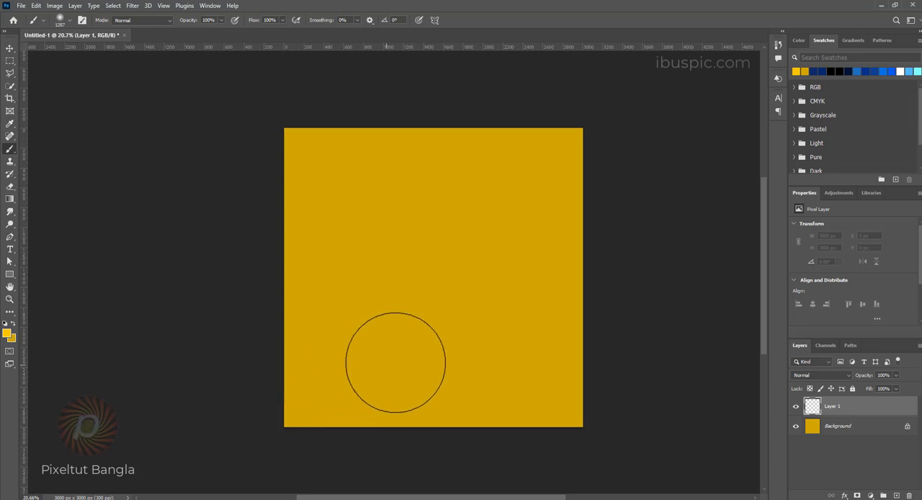
left_click_drag(396, 360, 368, 362)
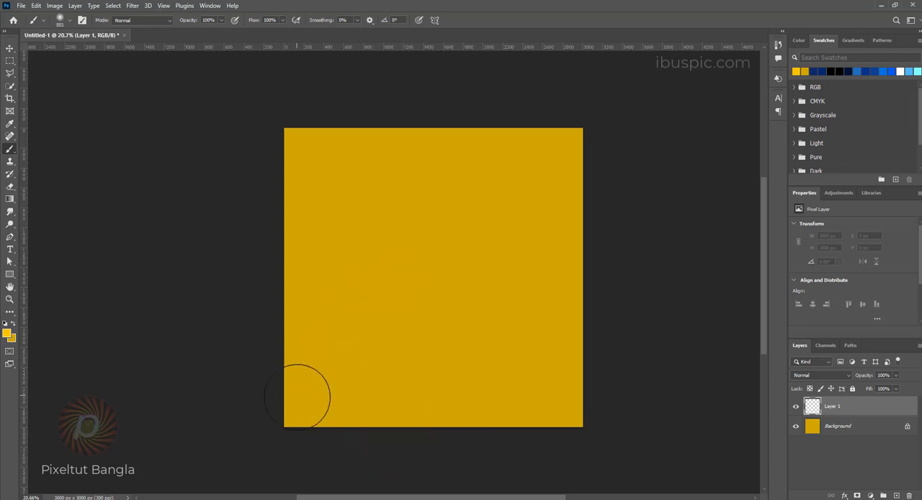
left_click_drag(298, 395, 630, 397)
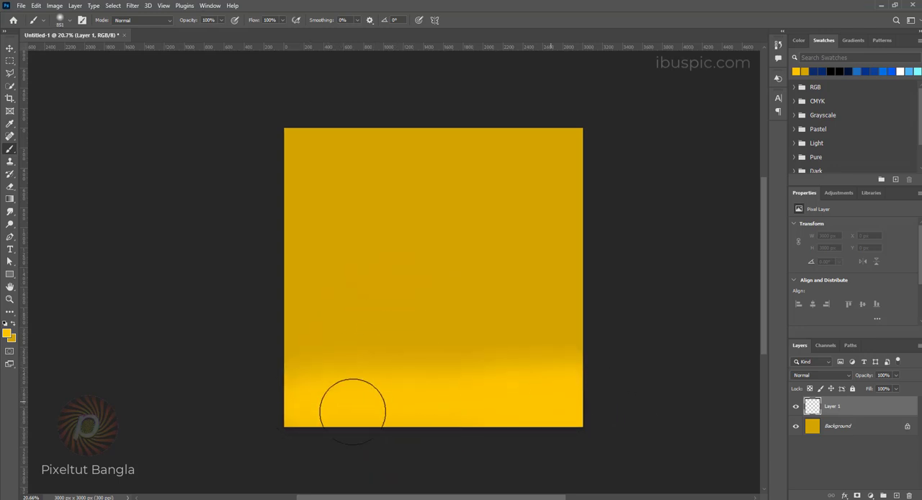
Step: Set the foreground color to #ffd43b and paint a lighter strip across the lower part of the yellow band
left_click(7, 335)
left_click_drag(670, 272, 672, 243)
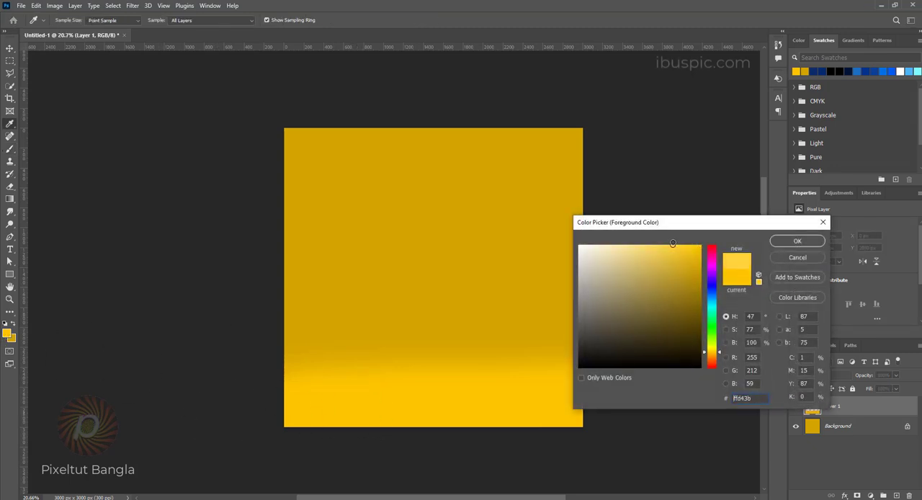
left_click(795, 242)
left_click_drag(278, 406, 670, 408)
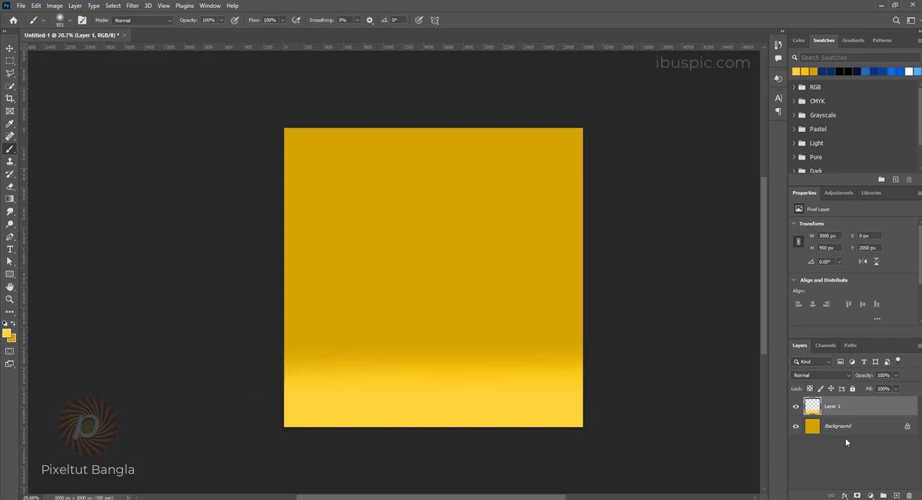
Step: Add a new layer above Layer 1 and set the foreground color to white #ffffff
left_click(897, 496)
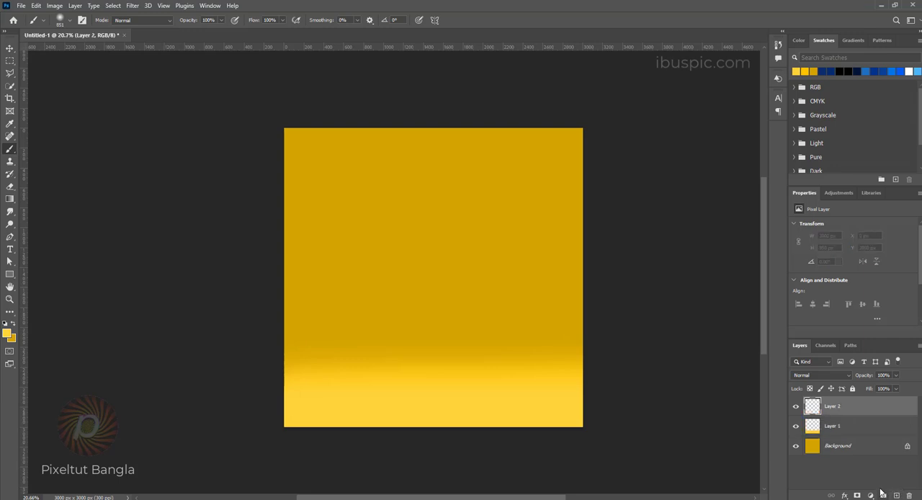
left_click(7, 334)
left_click_drag(639, 279, 557, 236)
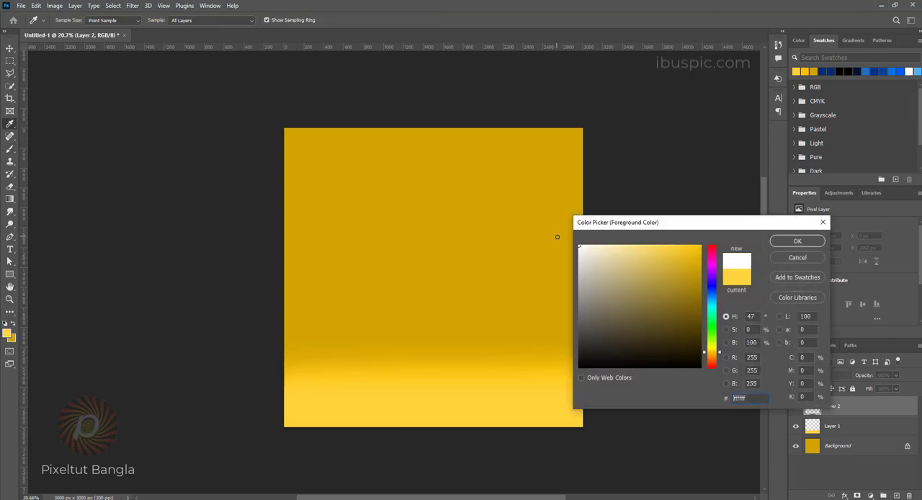
left_click(796, 243)
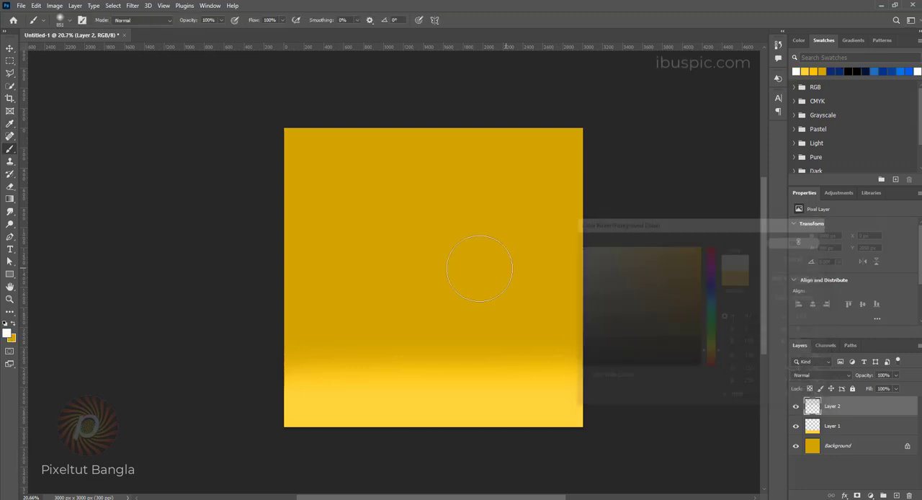
Step: With the Soft Round brush enlarged to 2555 px, paint a white glow at the canvas center and shift it slightly upward
right_click(425, 265)
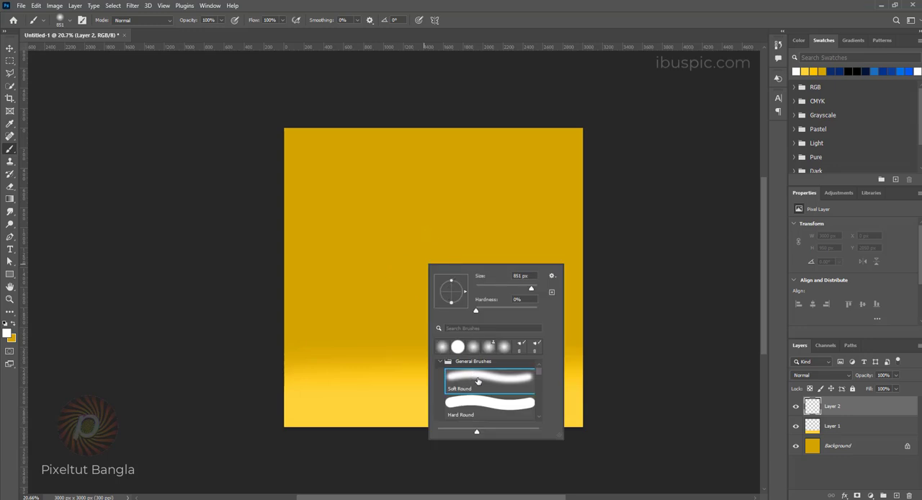
left_click(478, 378)
left_click(465, 3)
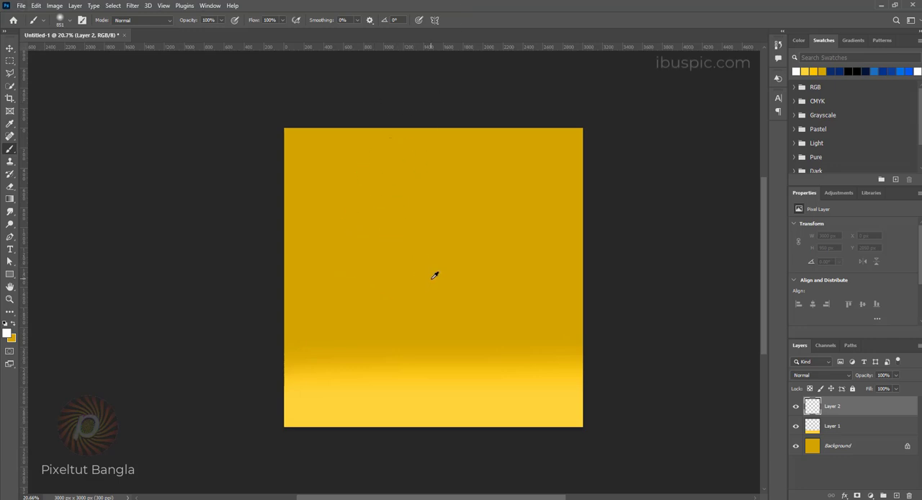
left_click_drag(434, 276, 515, 288)
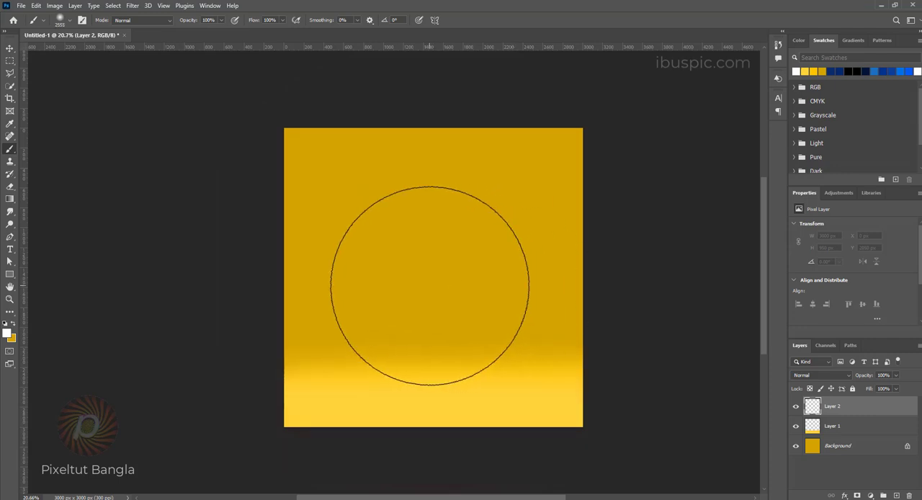
left_click(431, 286)
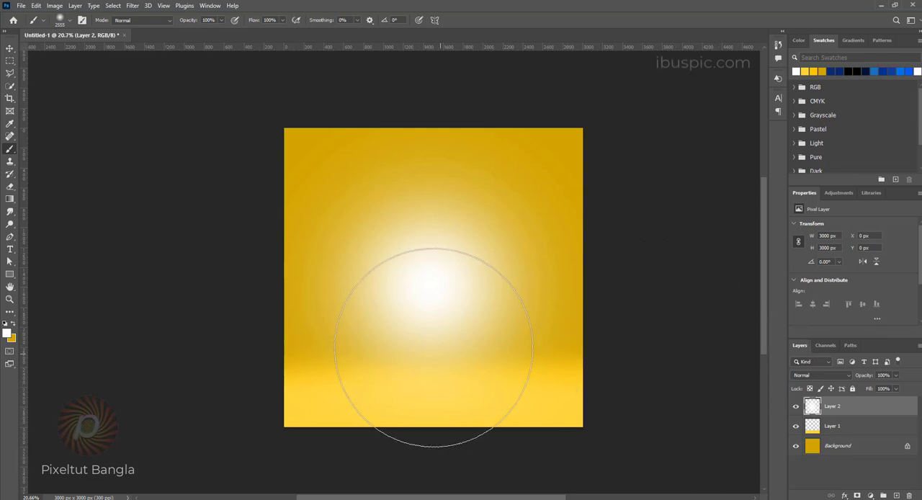
mouse_move(444, 298)
left_mouse_down()
mouse_move(443, 282)
mouse_move(447, 288)
left_mouse_up()
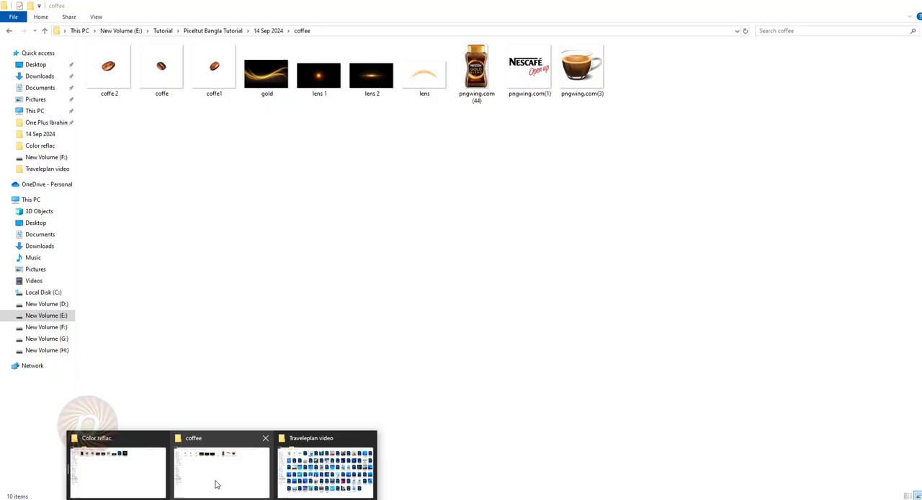
Step: Place the coffee jar image pngwing.com (44) from the coffee folder, scale it to about 32%, and position it slightly below the canvas center
left_click(214, 486)
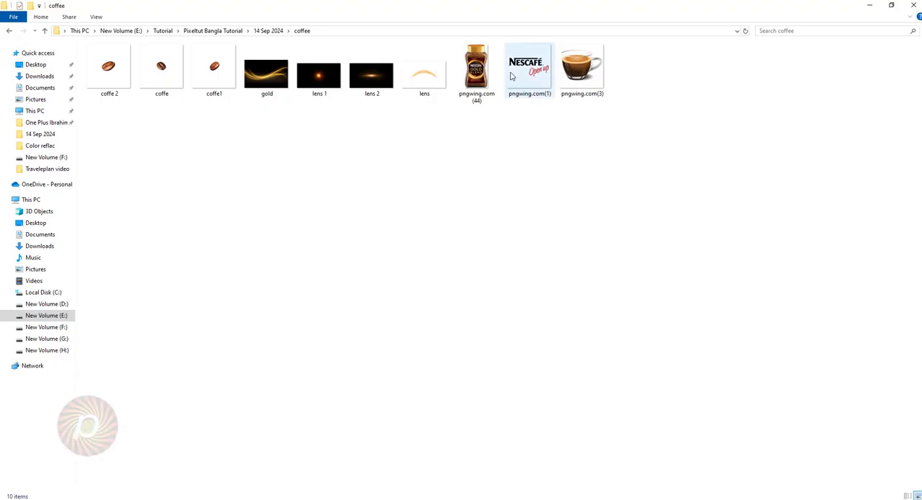
left_click(479, 75)
left_click_drag(484, 93, 431, 312)
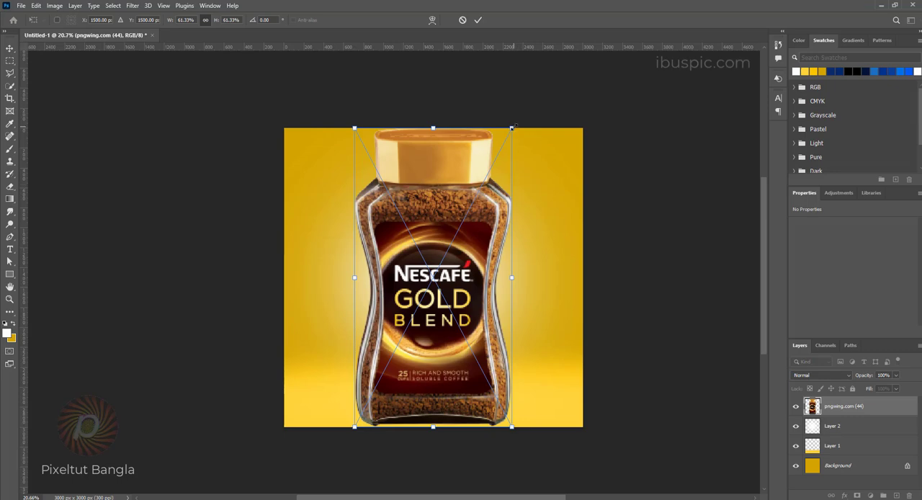
left_click_drag(511, 129, 474, 202)
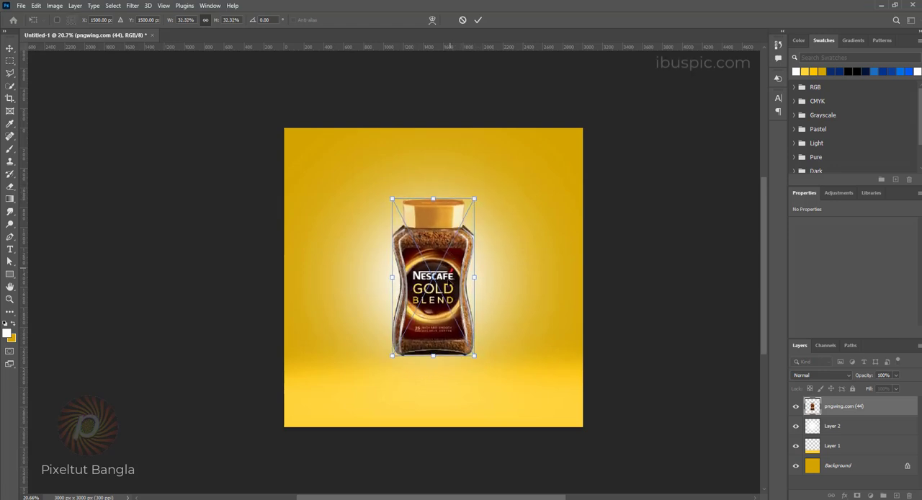
mouse_move(451, 265)
left_mouse_down()
mouse_move(460, 278)
mouse_move(457, 310)
mouse_move(449, 307)
left_mouse_up()
key("Return")
Step: Add a new layer beneath the coffee jar layer and set the foreground color to black #000000
key("b")
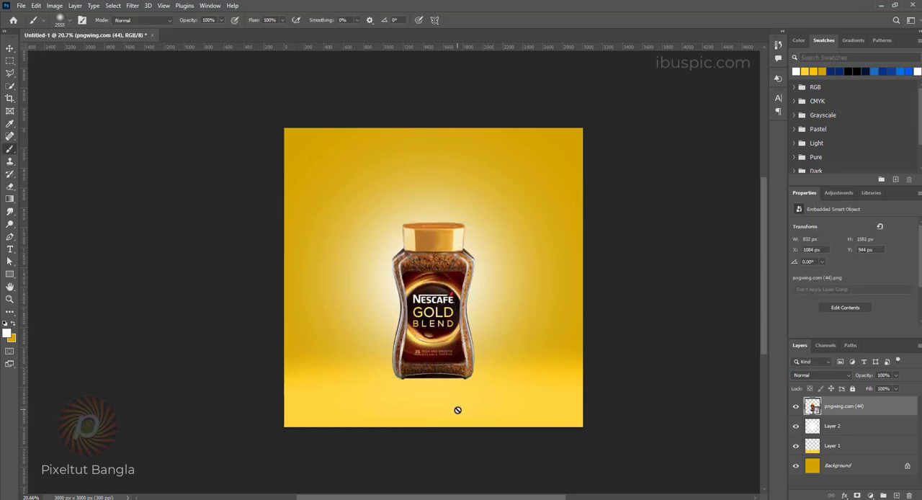
left_click(896, 495, "ctrl")
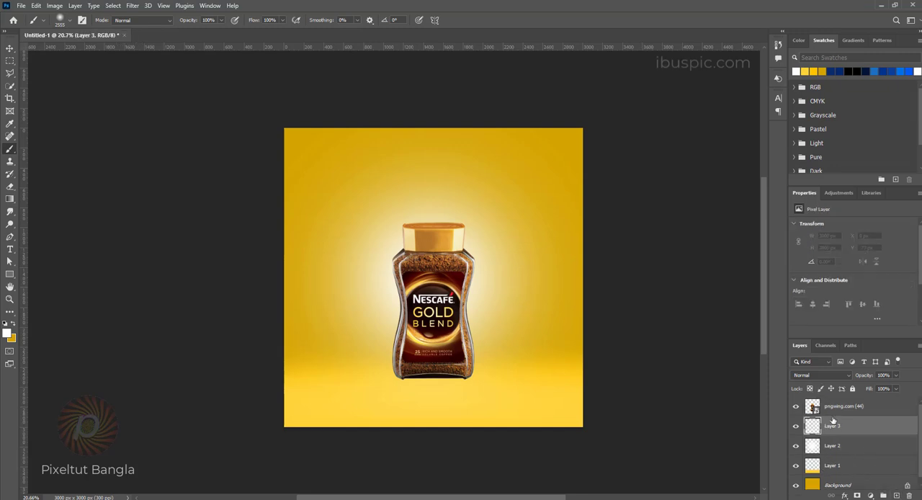
left_click(8, 334)
left_click_drag(600, 306, 597, 369)
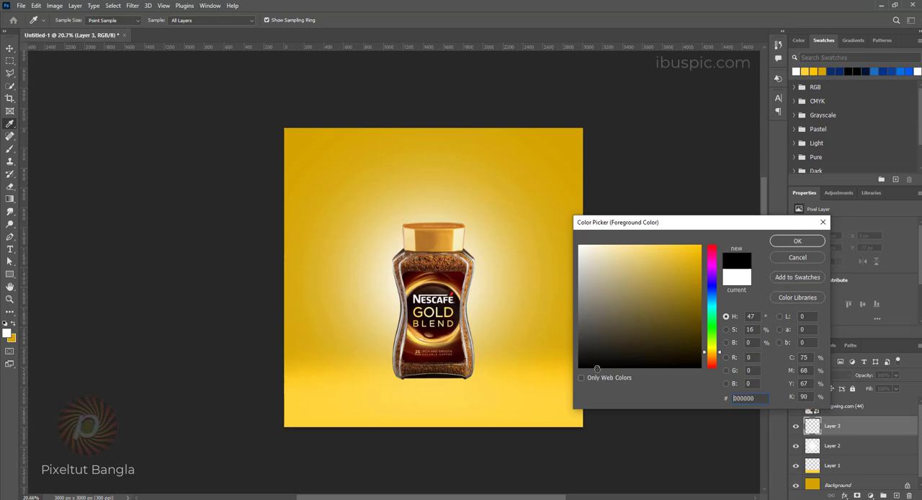
left_click(798, 242)
key("b")
Step: Flatten the Soft Round brush tip into a thin horizontal ellipse and reduce its size
right_click(424, 211)
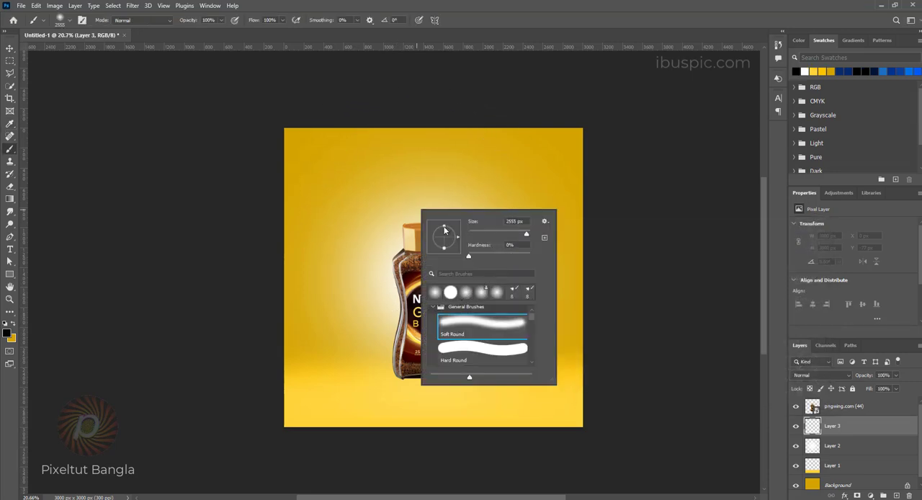
left_click_drag(445, 229, 444, 238)
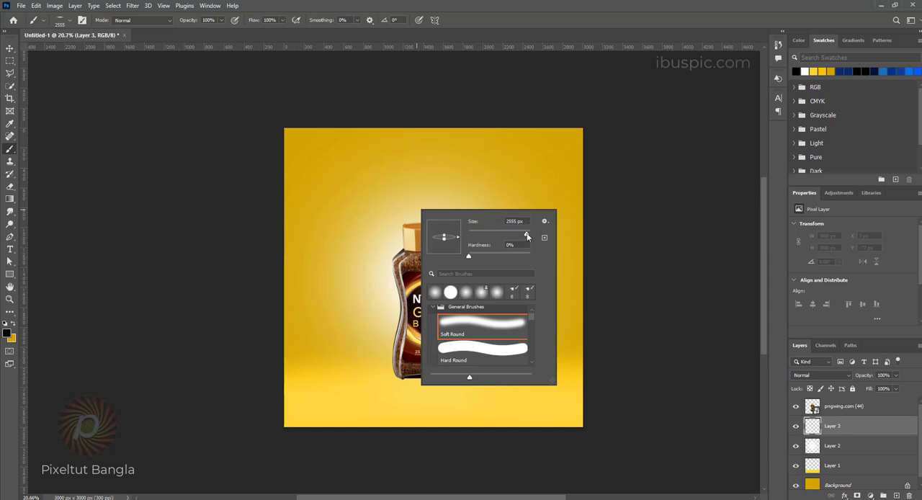
mouse_move(526, 236)
left_mouse_down()
mouse_move(510, 237)
mouse_move(521, 237)
left_mouse_up()
left_click(531, 3)
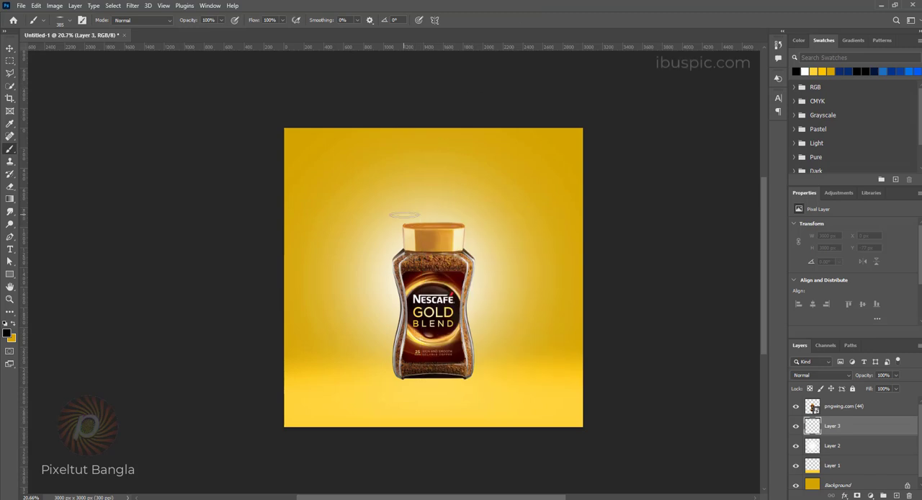
Step: Enlarge the flattened brush to 733 px and paint a black contact shadow under the base of the jar
left_click_drag(405, 215, 423, 216)
left_click_drag(422, 379, 433, 375)
left_click(432, 376)
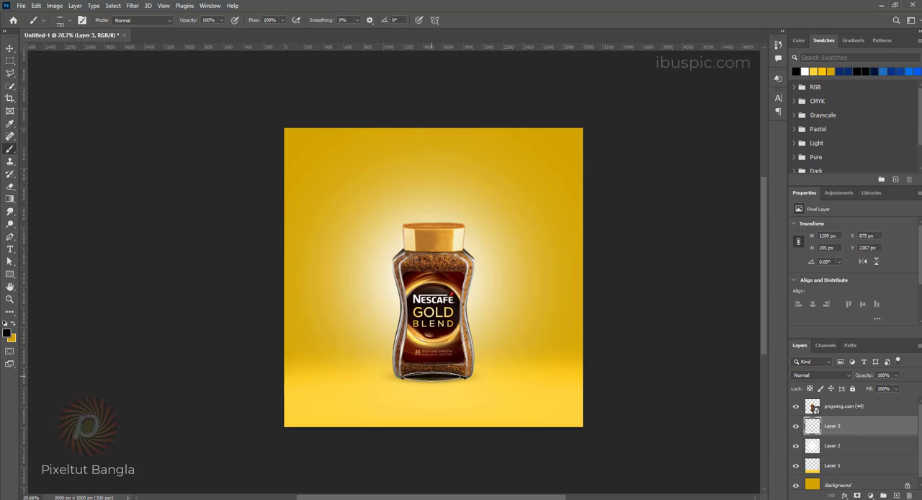
left_click(432, 376)
left_click(432, 376)
left_click(431, 376)
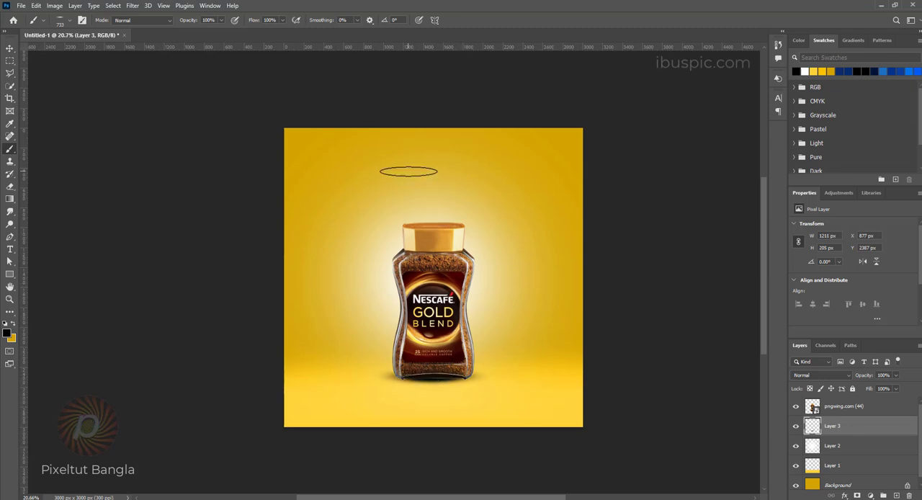
Step: Make the flattened brush tip rounder and add a new layer directly above the shadow layer, Layer 3
right_click(413, 172)
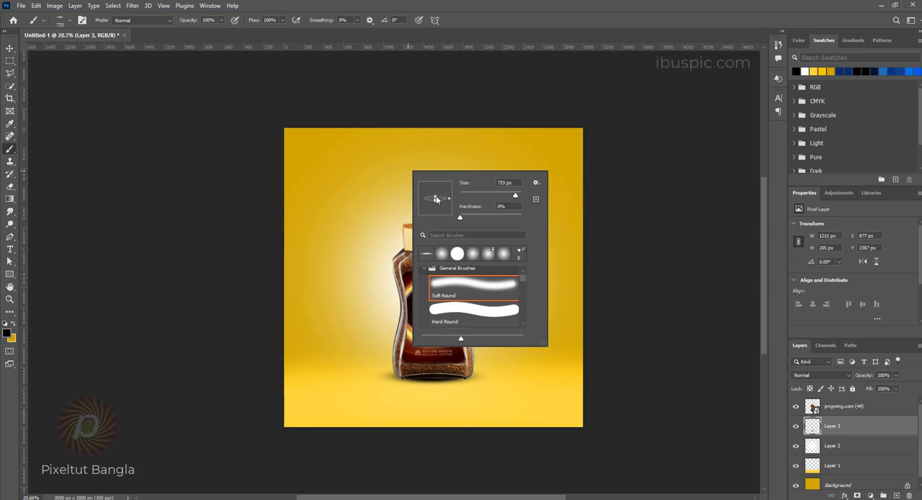
left_click_drag(435, 196, 436, 194)
left_click_drag(435, 197, 435, 194)
left_click(861, 429)
left_click(896, 496)
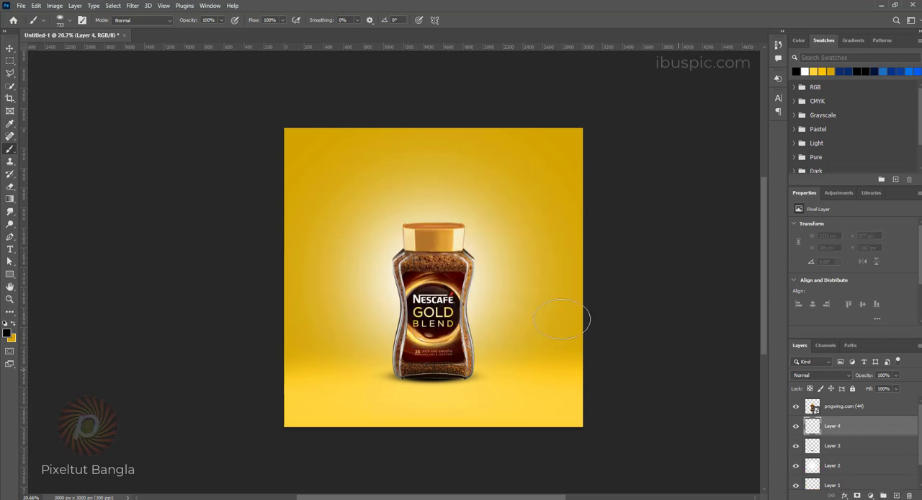
Step: Stamp a soft black dab on Layer 4 and transform it into a wide, flat shadow under the jar, about 314% wide and 46% high
left_click(425, 186)
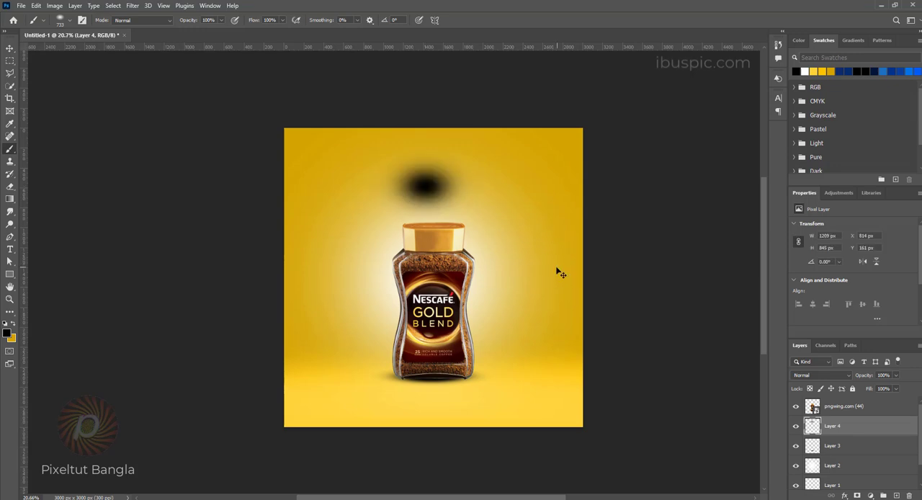
key("ctrl+t")
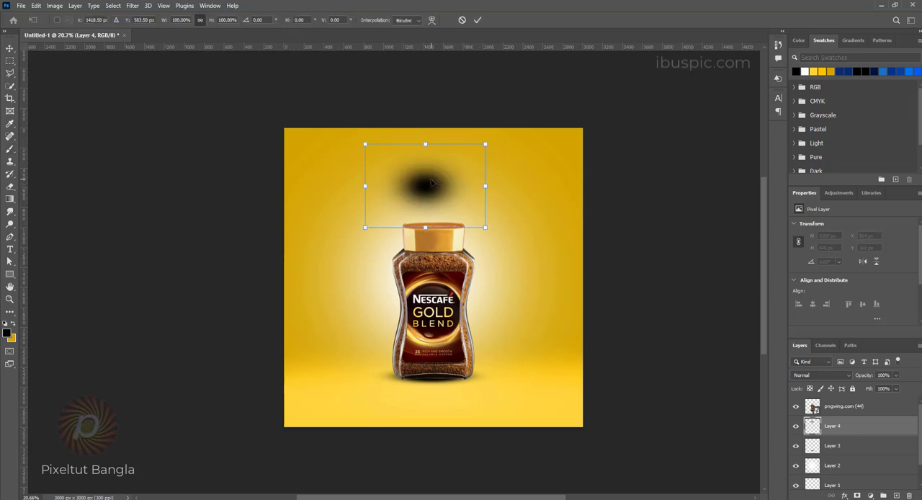
left_click_drag(486, 187, 526, 186)
left_click_drag(426, 115, 429, 134)
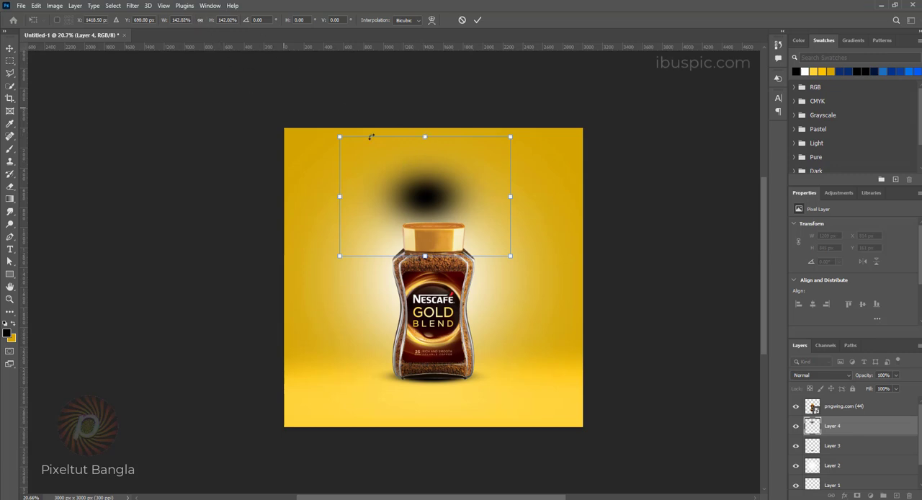
left_click_drag(426, 134, 424, 211)
left_click_drag(483, 233, 622, 374)
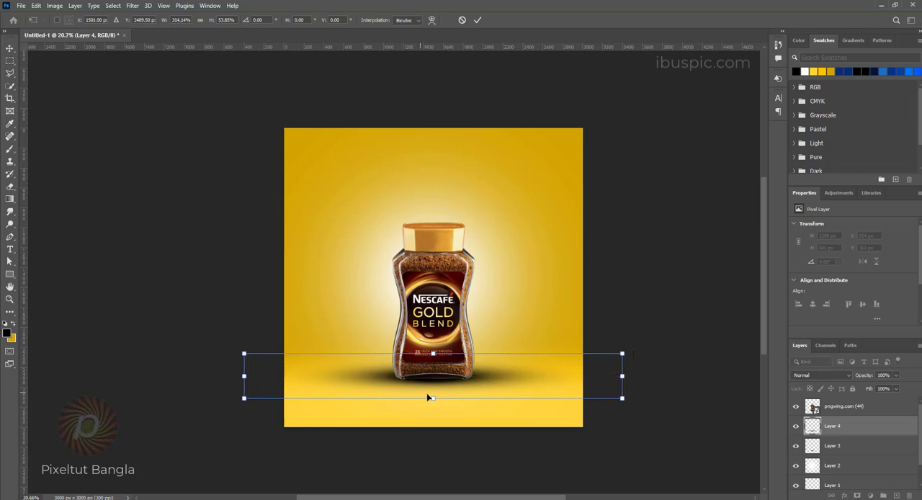
left_click_drag(435, 398, 435, 395)
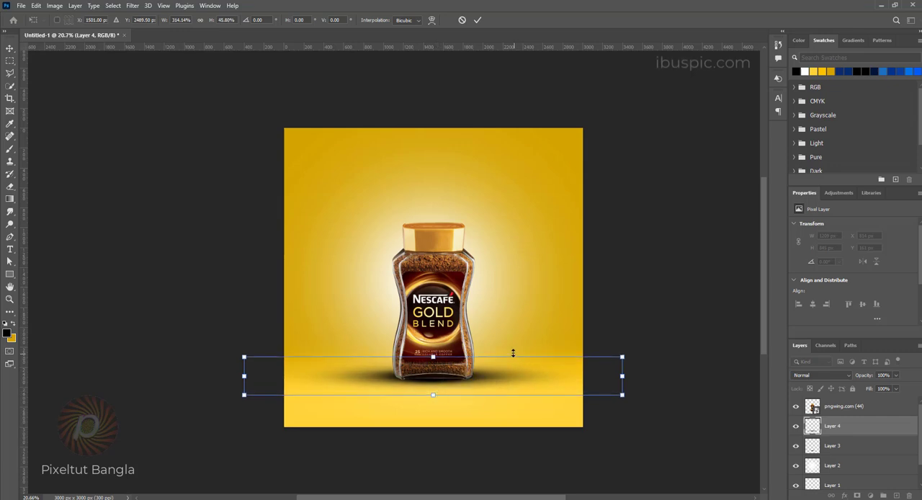
key("Return")
Step: Lower the opacity of the wide shadow layer, Layer 4, to 49%
key("b")
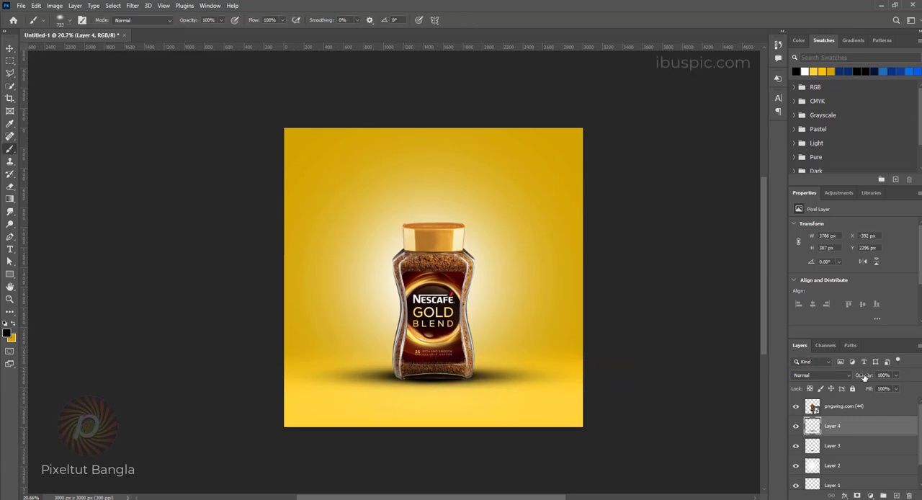
left_click_drag(864, 377, 840, 376)
scroll(471, 200, "down", 1)
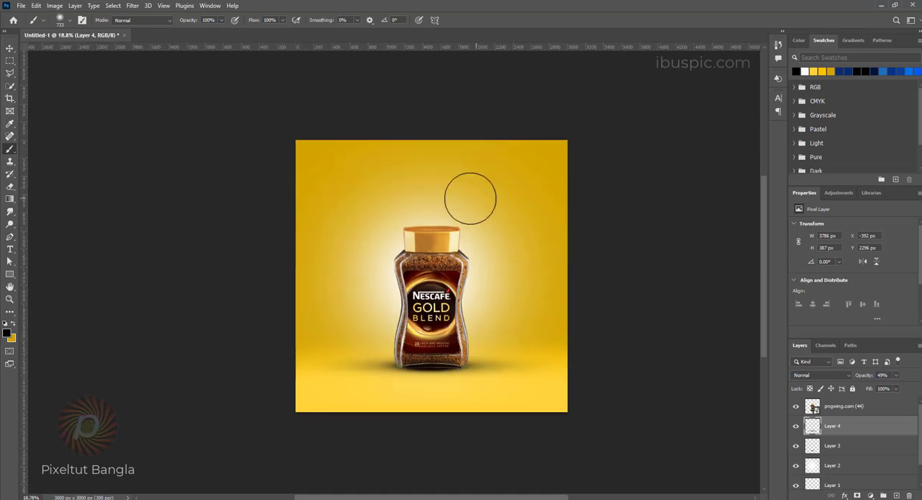
Step: Place the cup image pngwing.com(3) from the coffee folder in File Explorer into the poster and move its layer above the jar layer
left_click(219, 472)
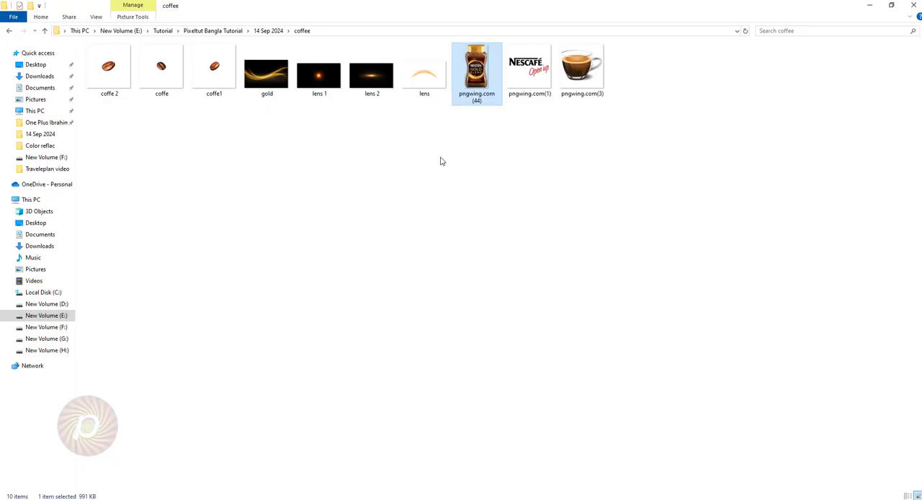
left_click(580, 72)
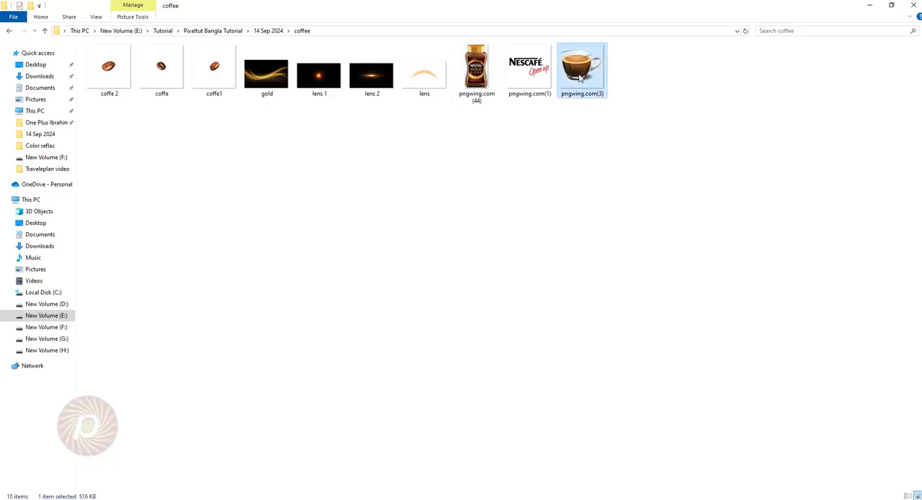
left_click_drag(599, 101, 488, 367)
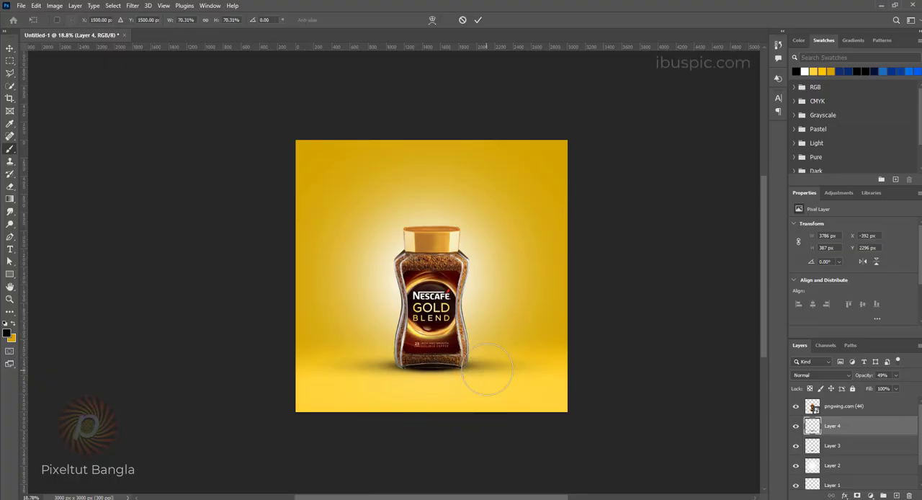
key("Return")
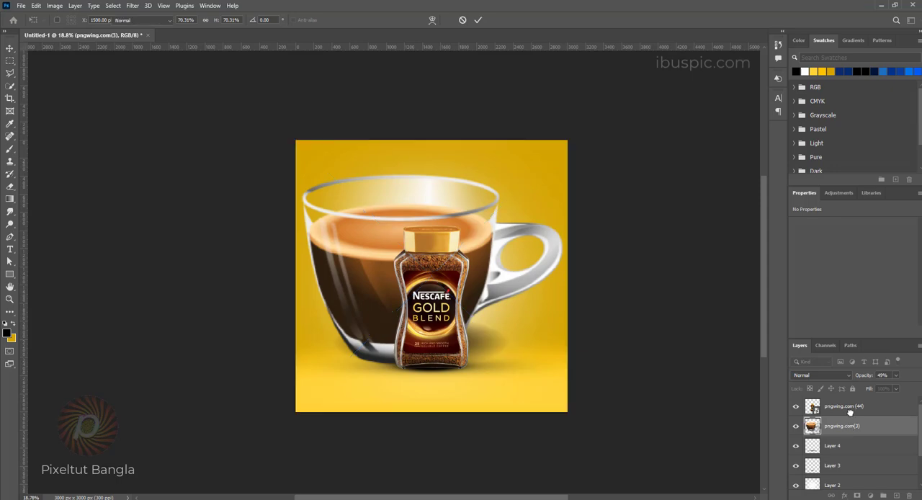
left_click_drag(850, 425, 849, 398)
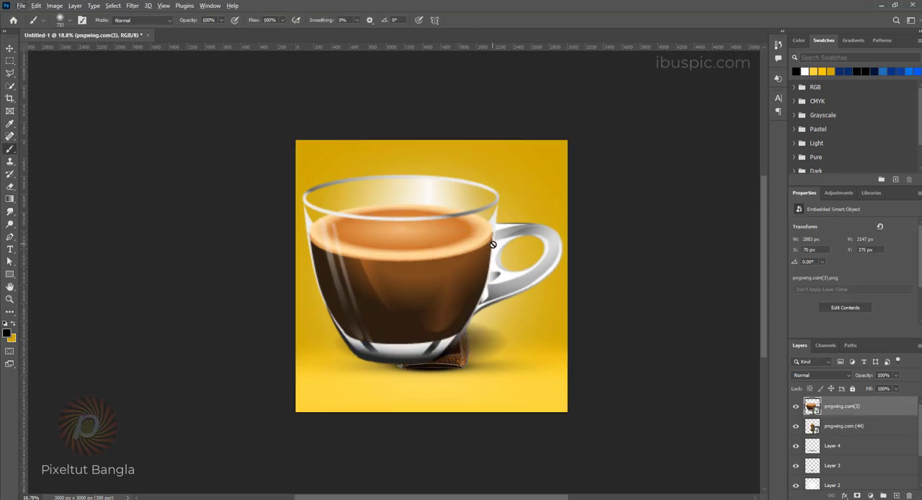
Step: Scale the coffee cup to about 22% and position it in front of the jar's lower right side
key("ctrl+t")
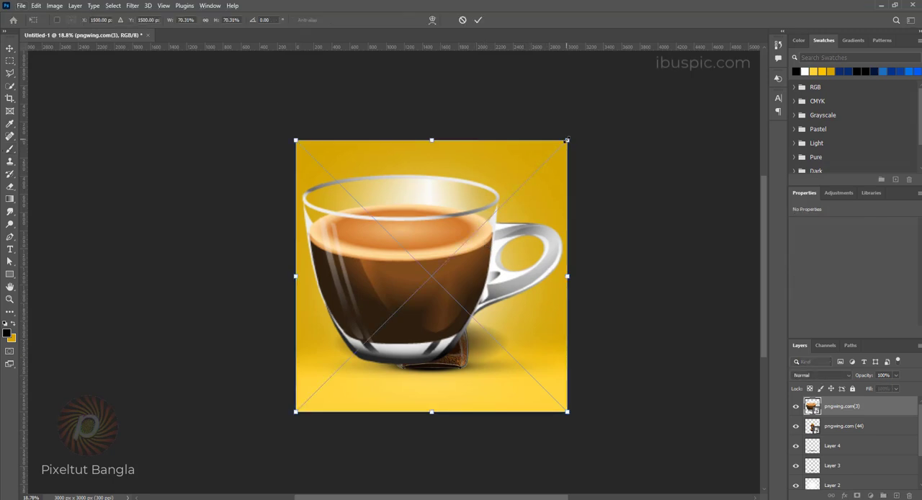
left_click_drag(567, 140, 490, 217)
left_click_drag(484, 228, 477, 235)
left_click_drag(427, 272, 483, 339)
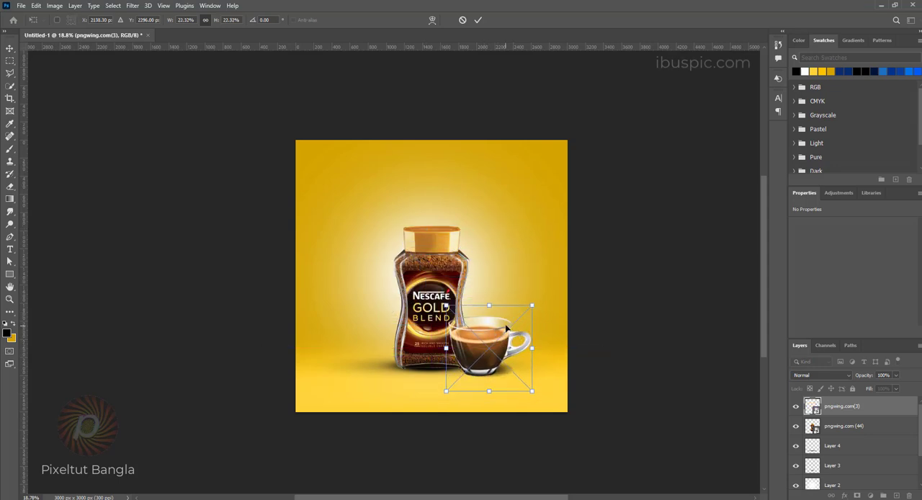
key("b")
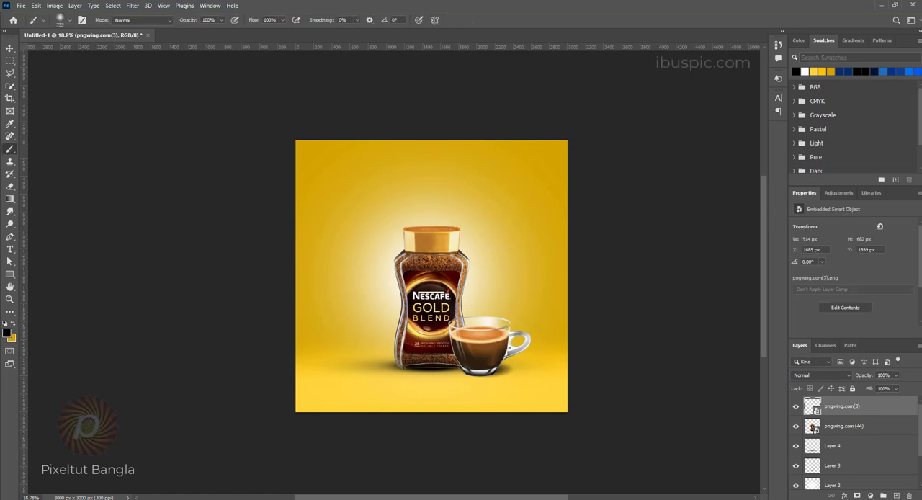
Step: Place the three bean images coffe1, coffe 2 and coffe from the File Explorer coffee folder into the poster
left_click(248, 498)
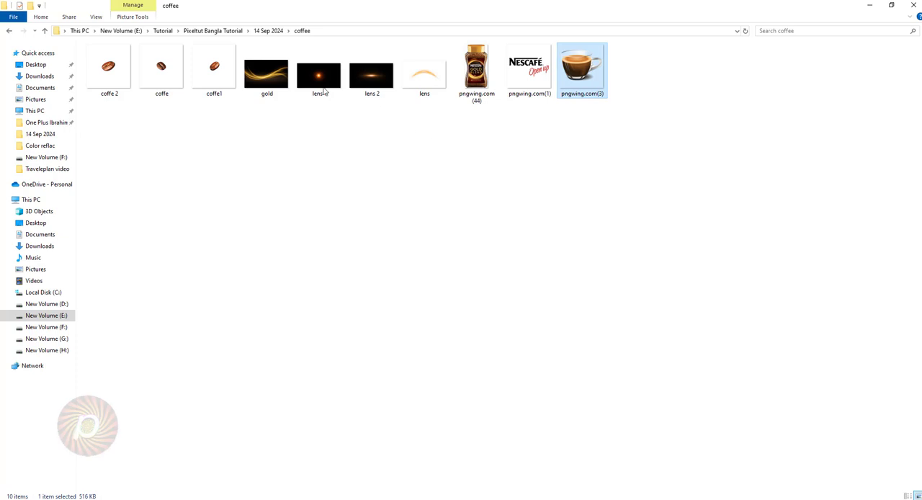
left_click(211, 75)
left_click(104, 69, "shift")
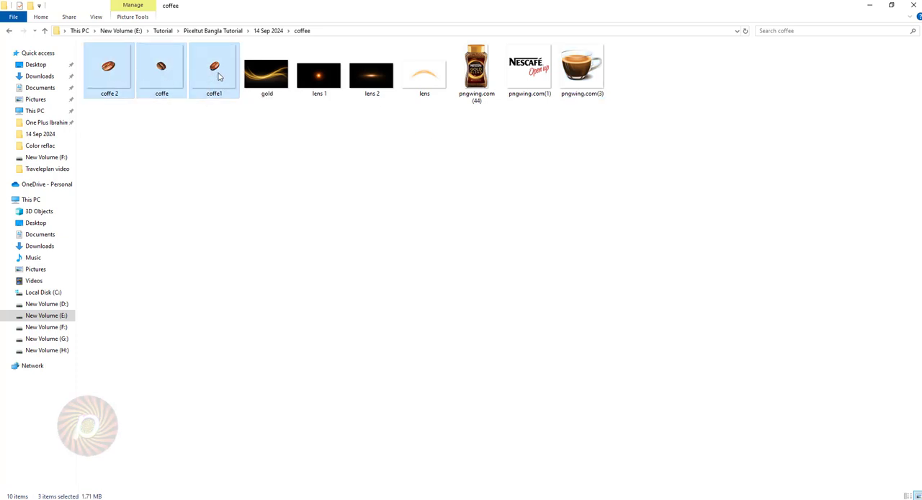
left_click_drag(208, 85, 484, 268)
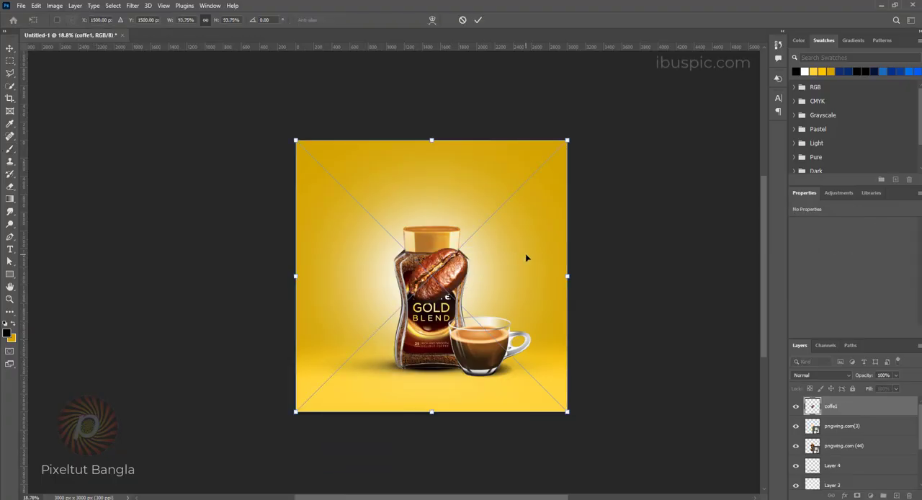
key("Return")
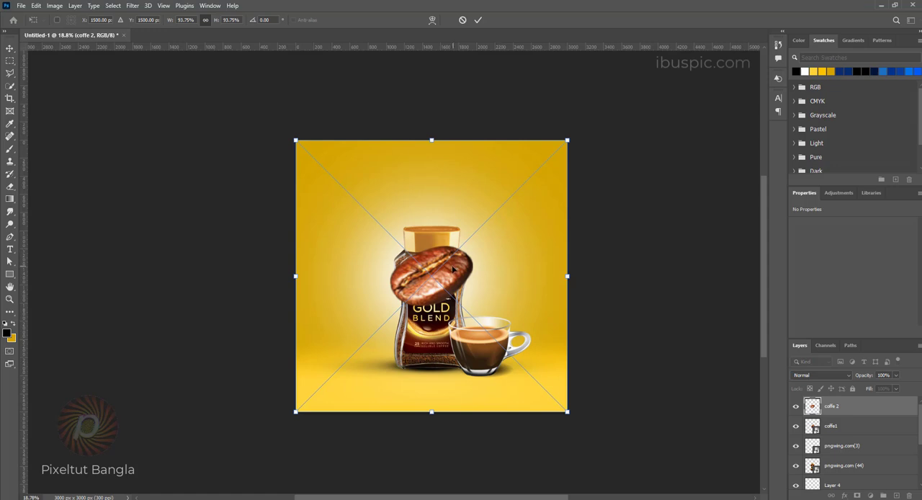
key("Return")
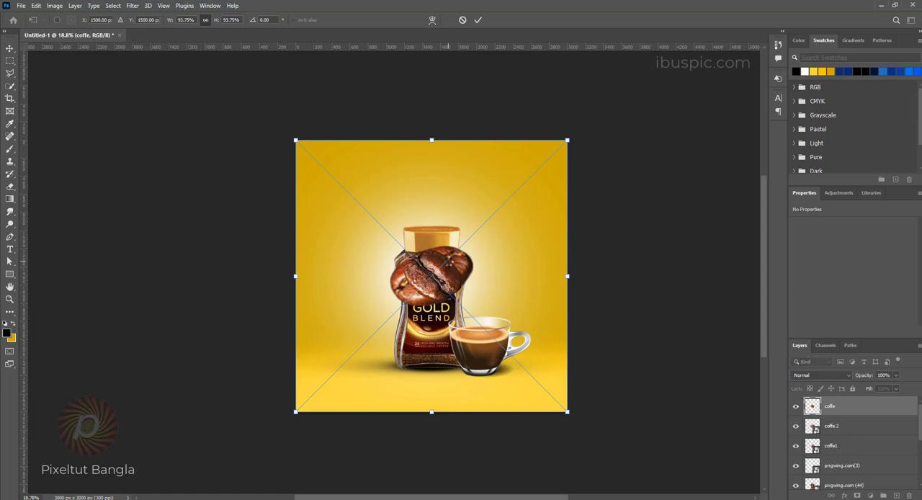
key("Return")
key("b")
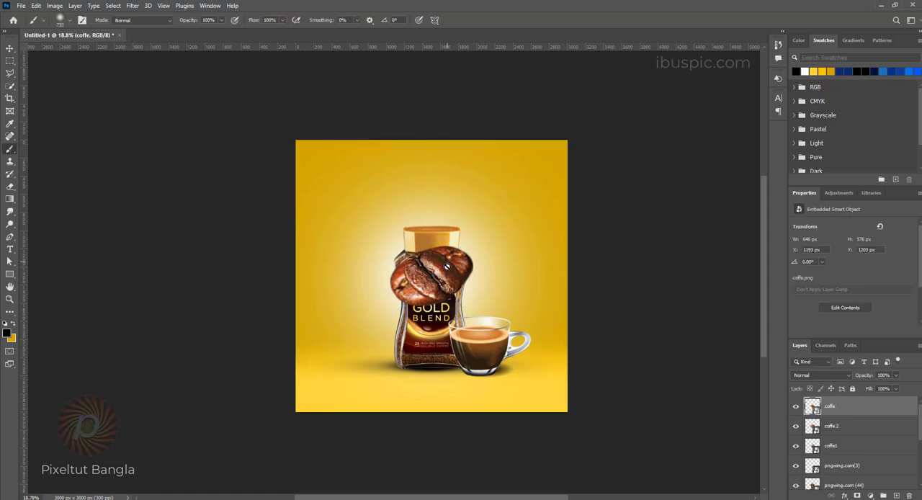
Step: Spread the three coffee beans around the jar and scale the coffe1 bean at the lower left to about 54%
left_click(11, 49)
left_click_drag(453, 281, 360, 331)
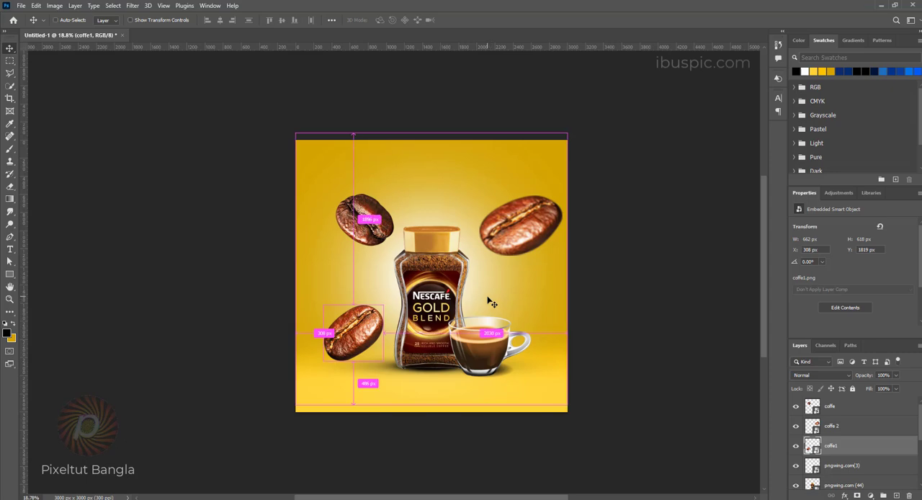
key("ctrl+t")
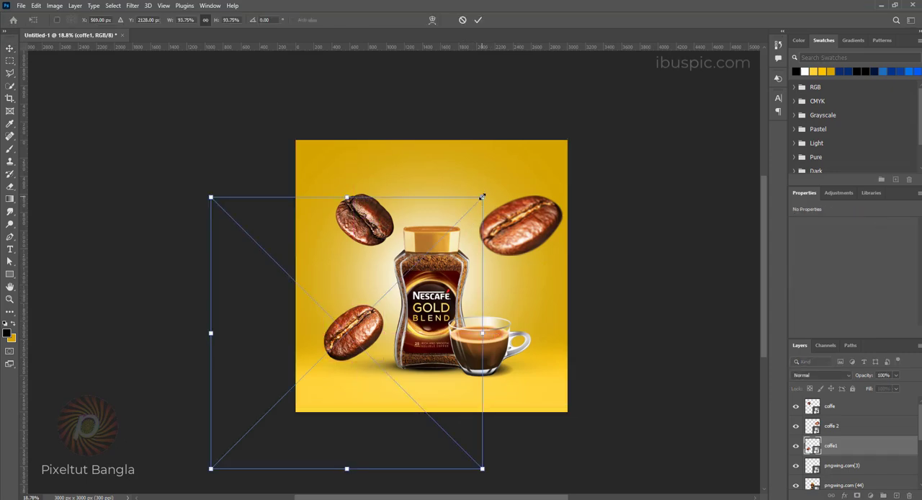
left_click_drag(477, 206, 426, 255)
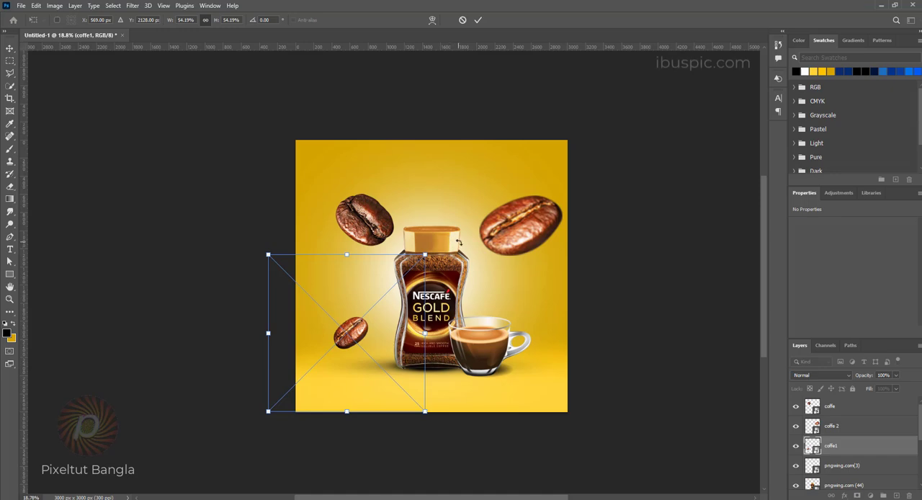
key("Return")
Step: Shrink the coffe 2 bean and move it closer to the jar, just right of its lid
left_click(525, 238)
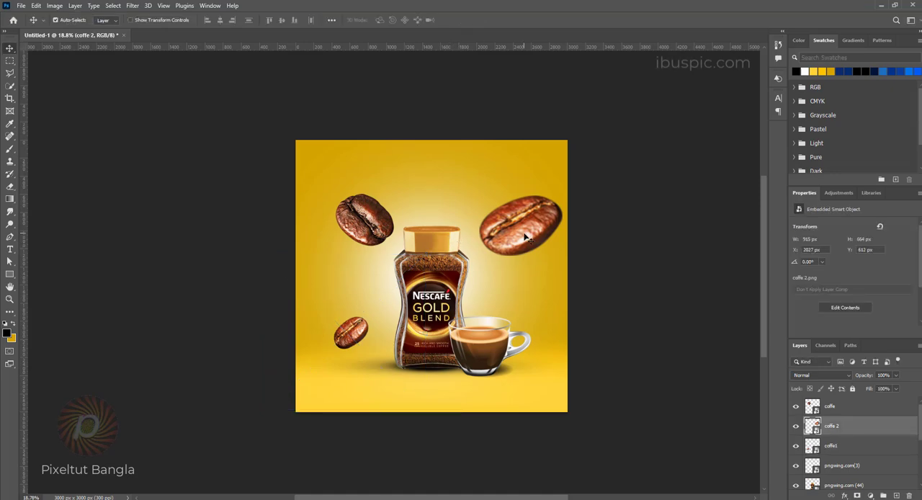
key("ctrl+t")
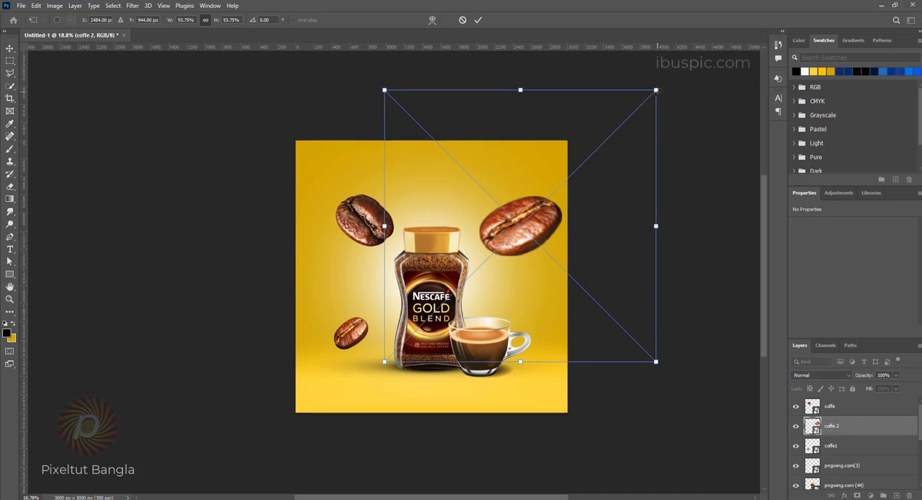
left_click_drag(655, 89, 587, 179)
left_click_drag(526, 225, 506, 252)
key("Return")
Step: Scale the coffe bean at the upper left to about 45% and shift it slightly down beside the jar's lid
left_click(375, 222, "ctrl")
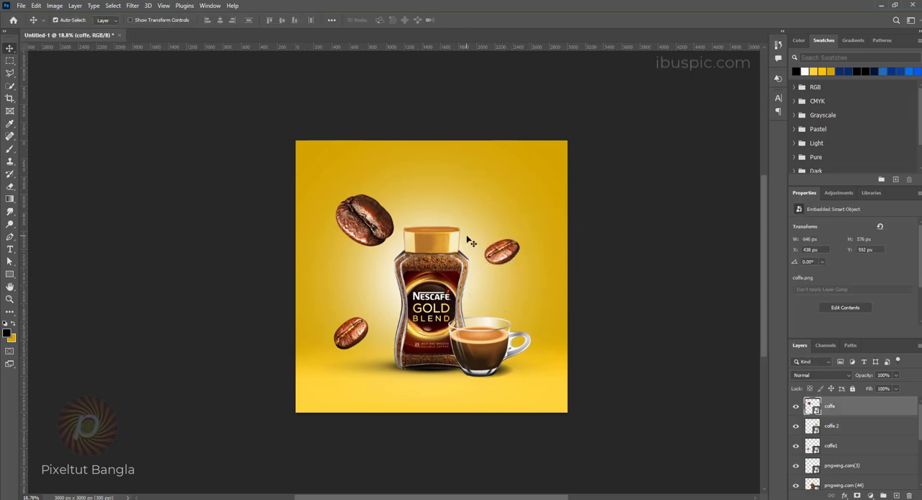
key("ctrl+t")
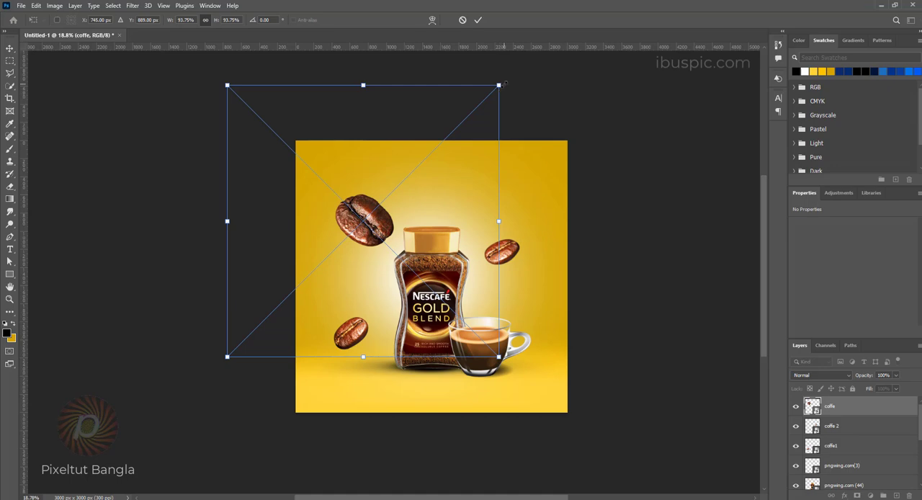
left_click_drag(503, 82, 432, 157)
left_click_drag(400, 218, 402, 230)
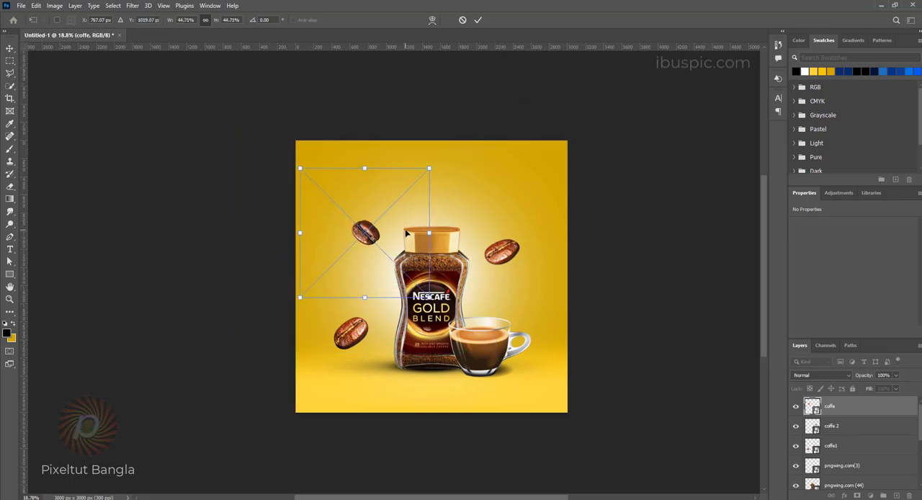
key("Return")
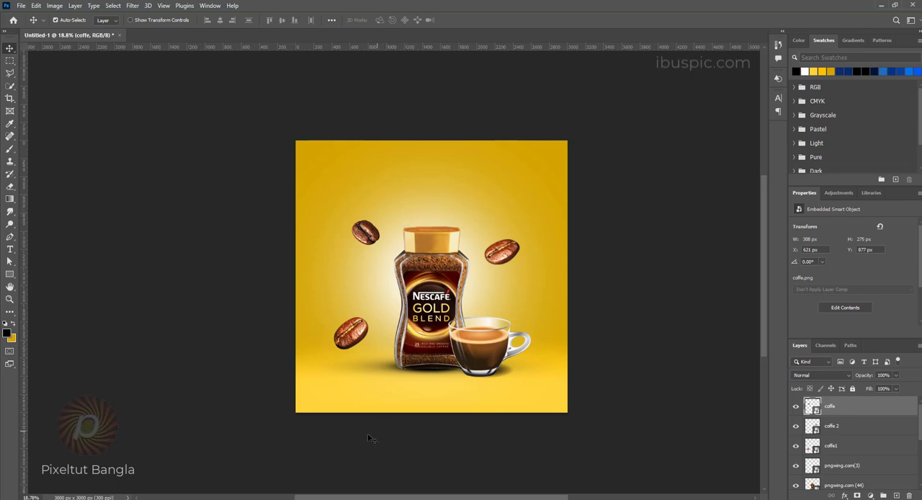
Step: Place the gold light-wave image from the File Explorer coffee folder into the poster
left_click(234, 499)
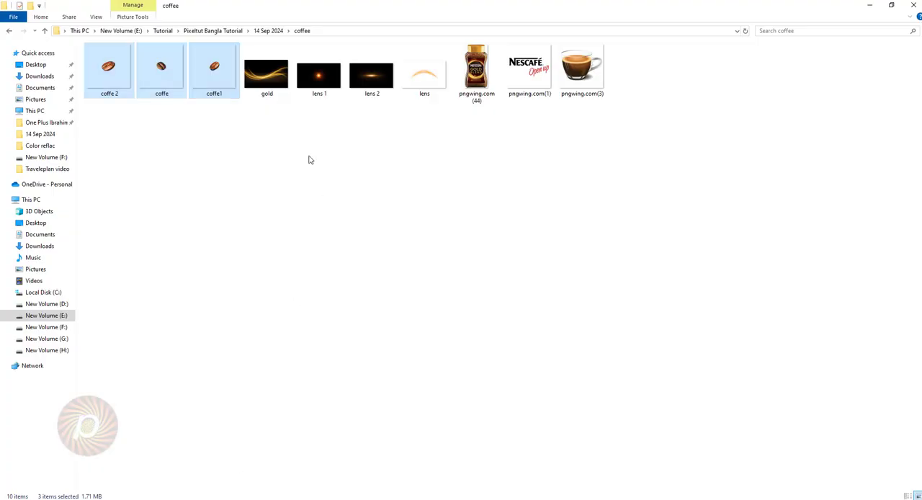
left_click(334, 173)
left_click_drag(266, 72, 368, 446)
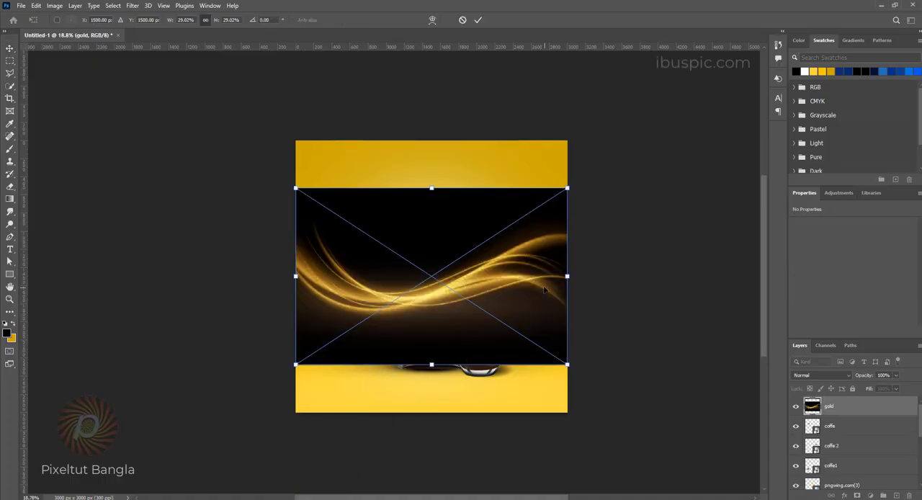
Step: Set the gold layer's blend mode to Screen and move it directly beneath the jar layer, pngwing.com (44)
left_click(825, 376)
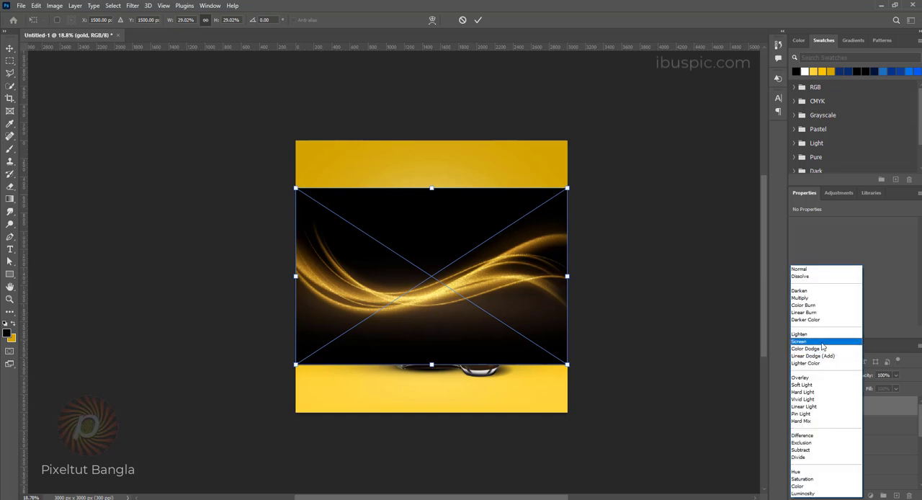
left_click(822, 341)
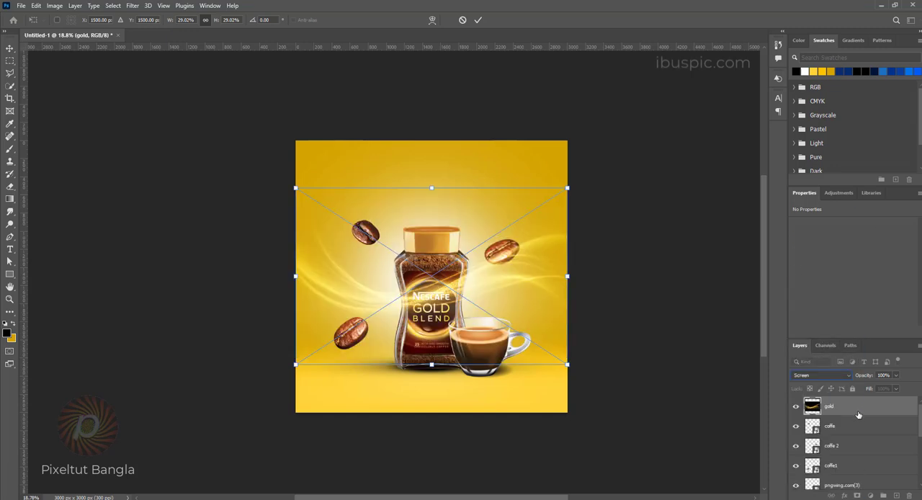
key("Return")
left_click_drag(858, 415, 861, 472)
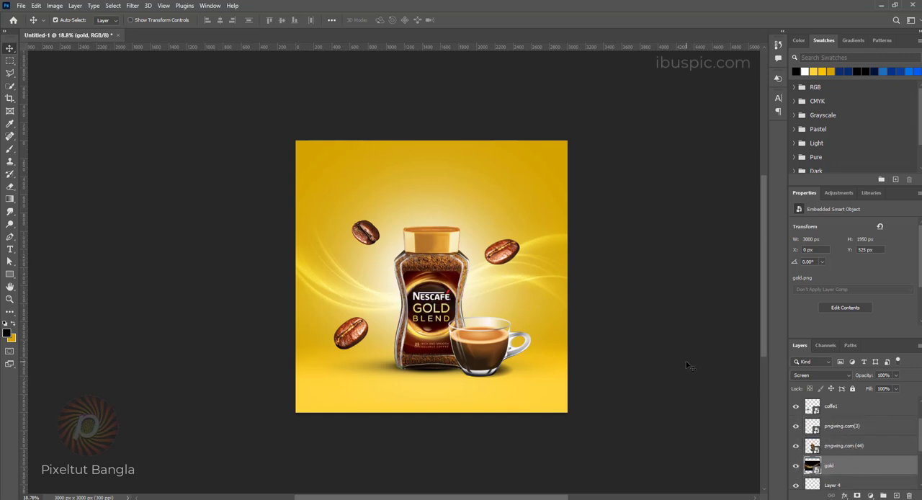
Step: Scale the gold light-wave layer down to about 2486 px wide, keeping it behind the jar
key("ctrl+t")
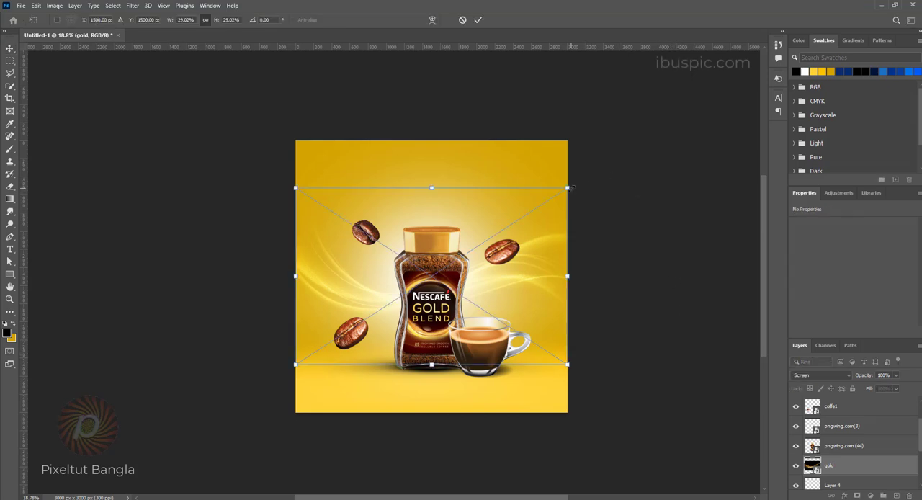
left_click_drag(571, 189, 550, 206)
key("Return")
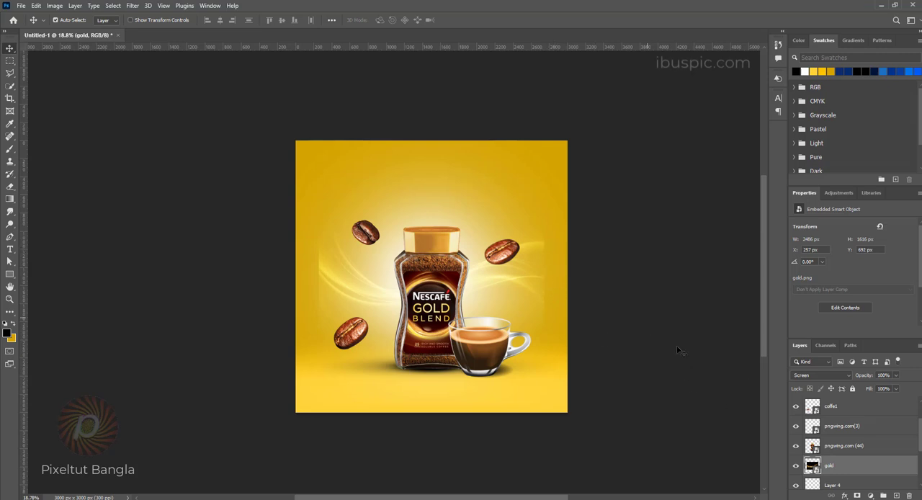
Step: Add a layer mask to the gold layer and brush its outer side edges with soft black so the waves blend into the background
left_click(856, 496)
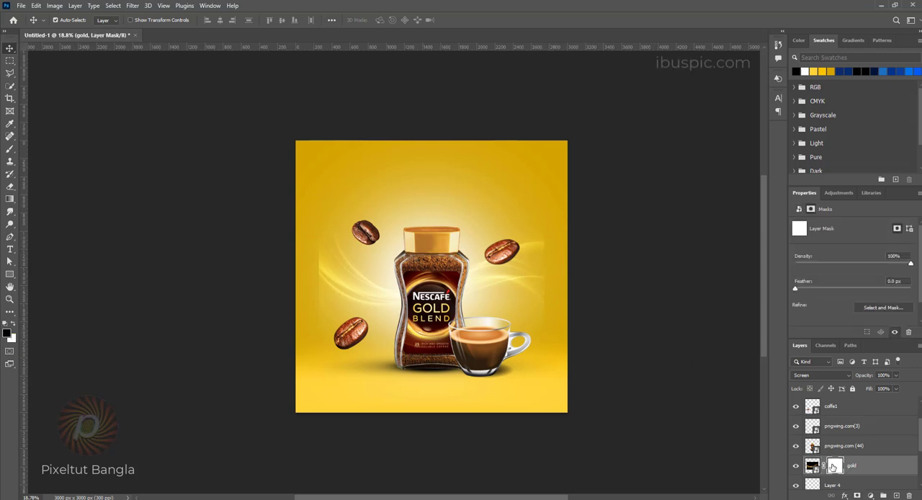
left_click(9, 149)
left_click(54, 150)
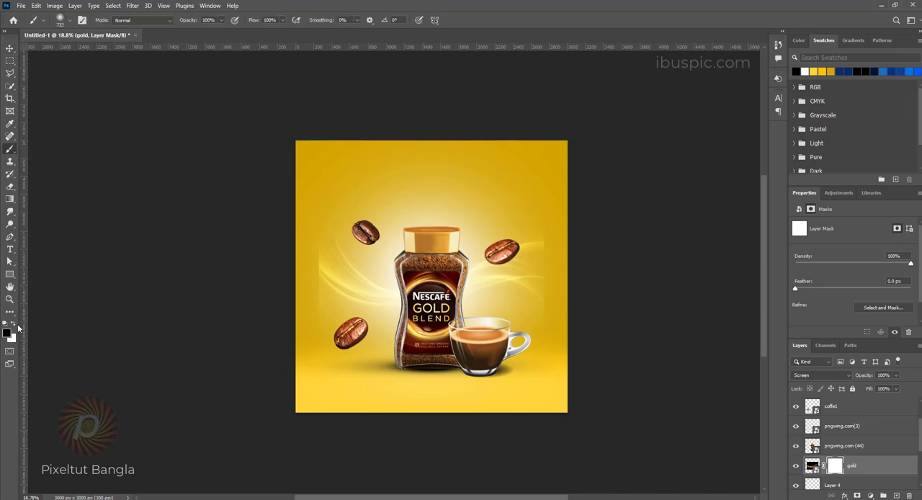
left_click(7, 333)
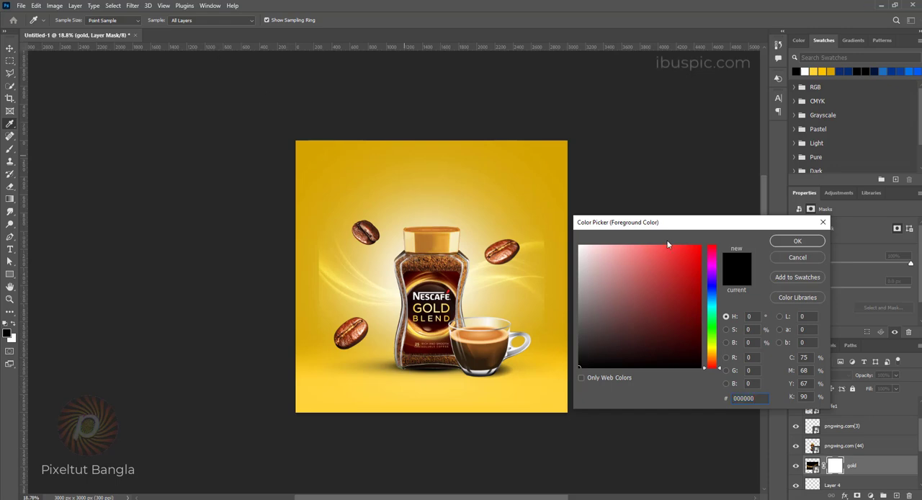
left_click(798, 241)
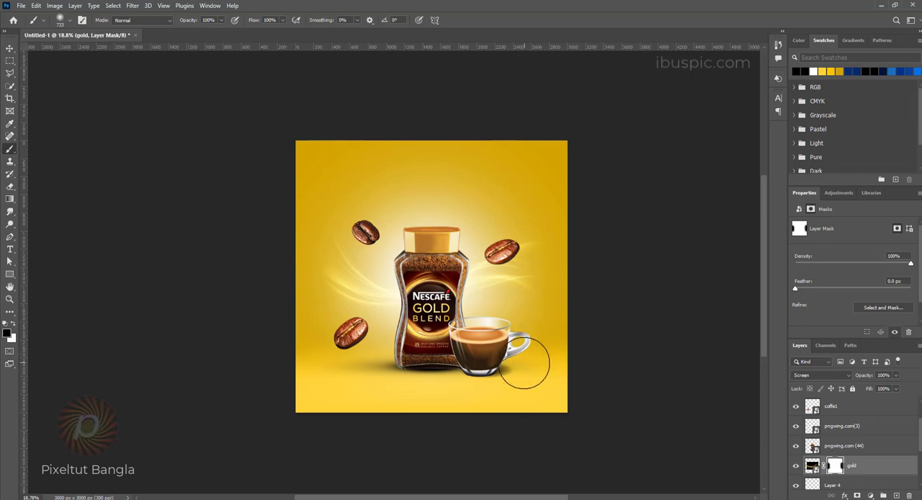
Step: Place the lens 1 image from the File Explorer coffee folder, move its layer above pngwing.com(3), and set its blend mode to Screen
left_click(219, 499)
left_click(428, 81)
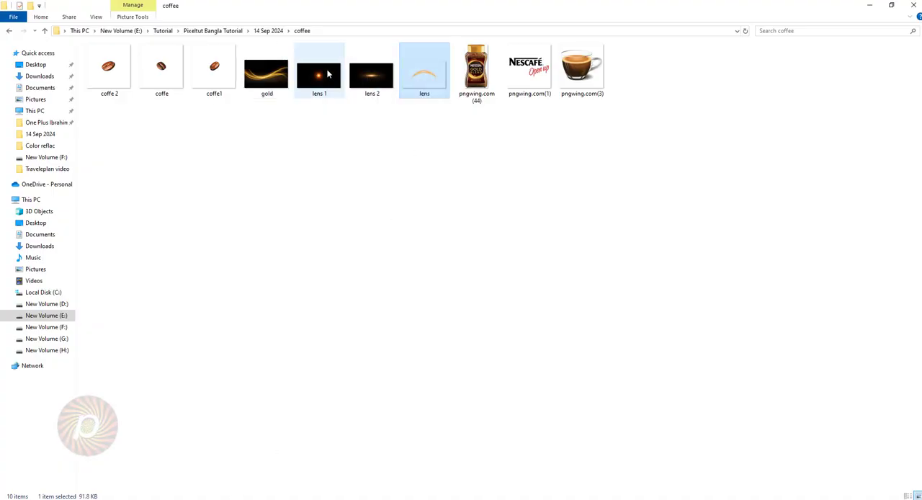
left_click_drag(317, 76, 422, 235)
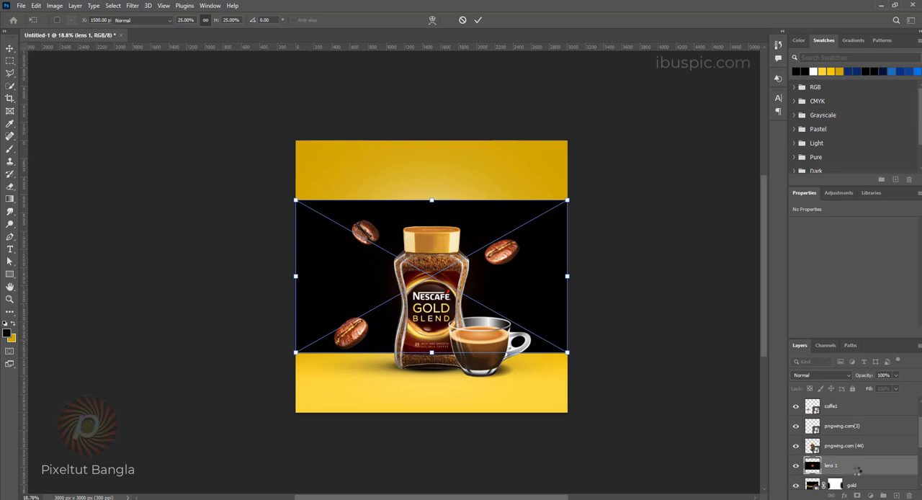
key("Return")
left_click_drag(864, 465, 862, 416)
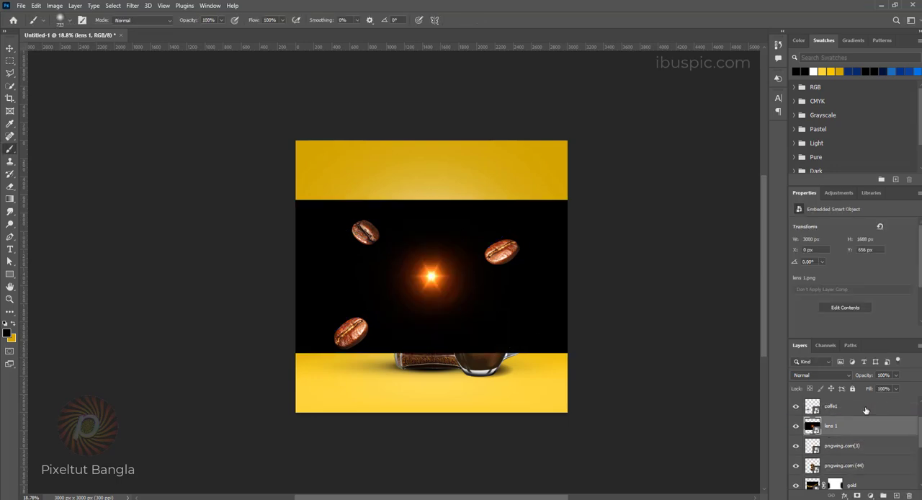
left_click(823, 377)
left_click(815, 340)
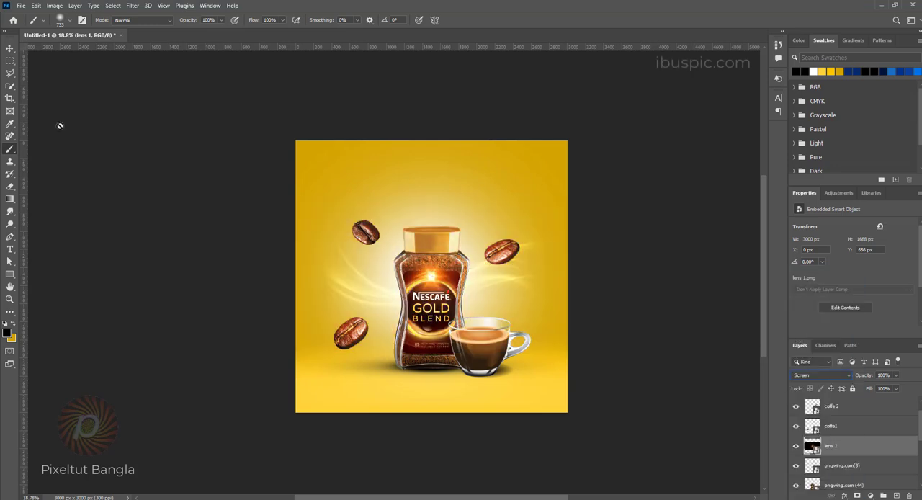
Step: Move the lens 1 flare onto the jar's upper-right shoulder
left_click(10, 48)
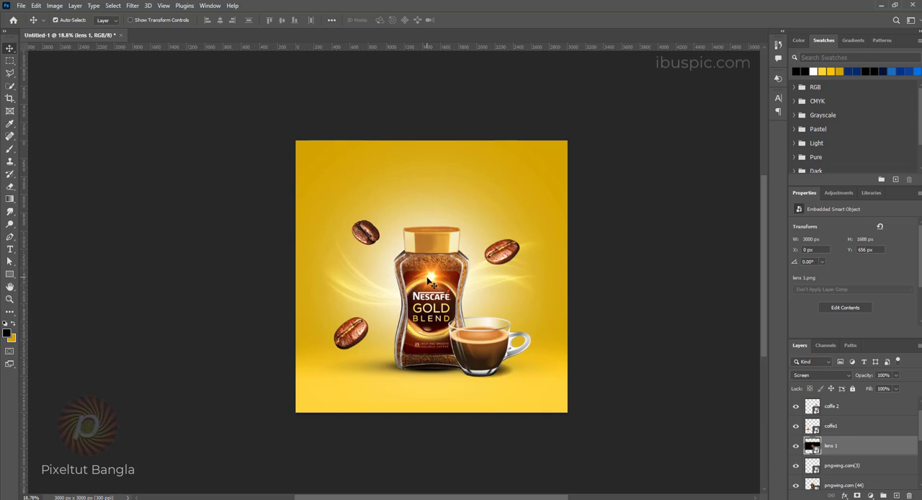
left_click_drag(430, 281, 466, 266)
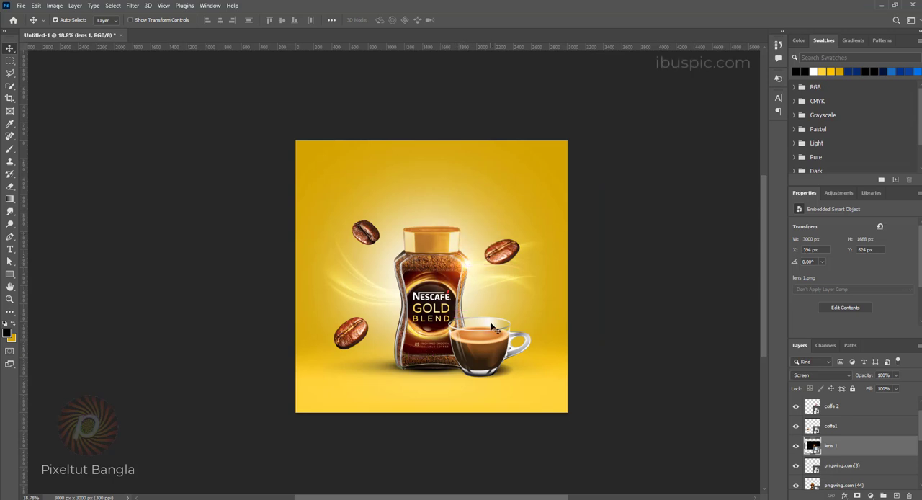
key("ctrl+t")
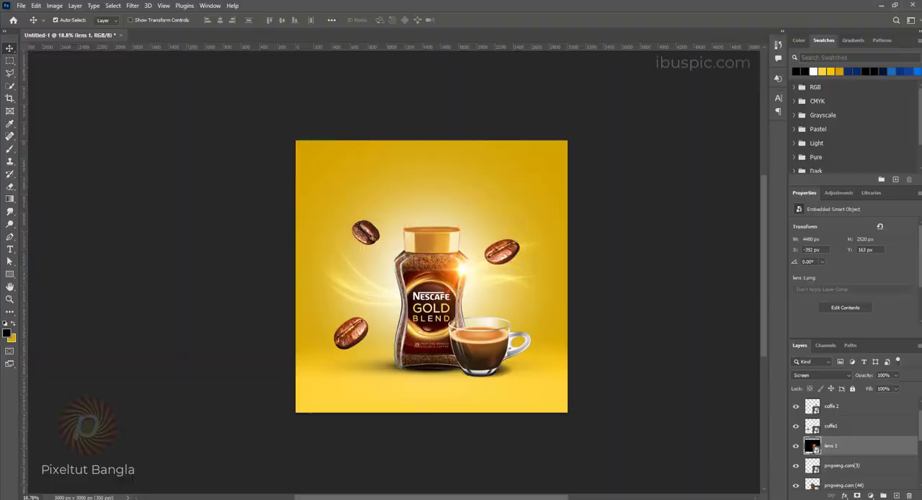
Step: Place the Nescafé logo pngwing.com(1) from the File Explorer coffee folder, scaled to about 8.4% and positioned above the jar
key("alt+Tab")
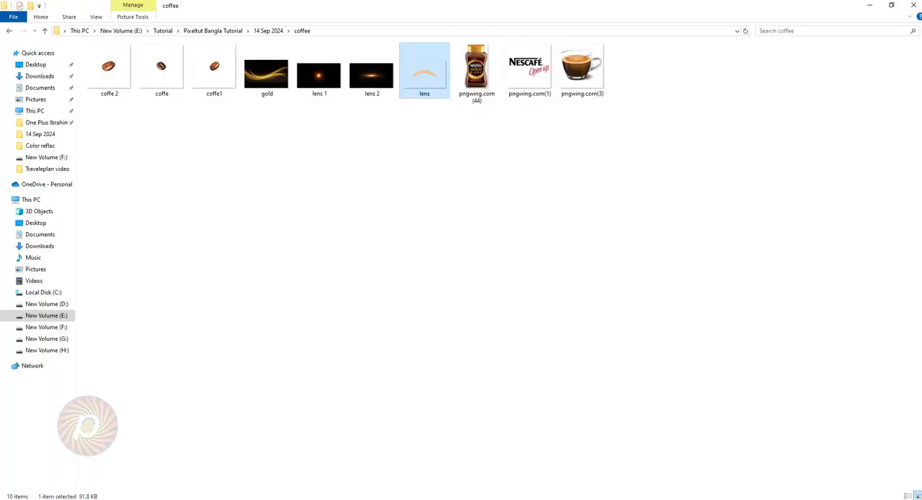
left_click_drag(537, 78, 425, 256)
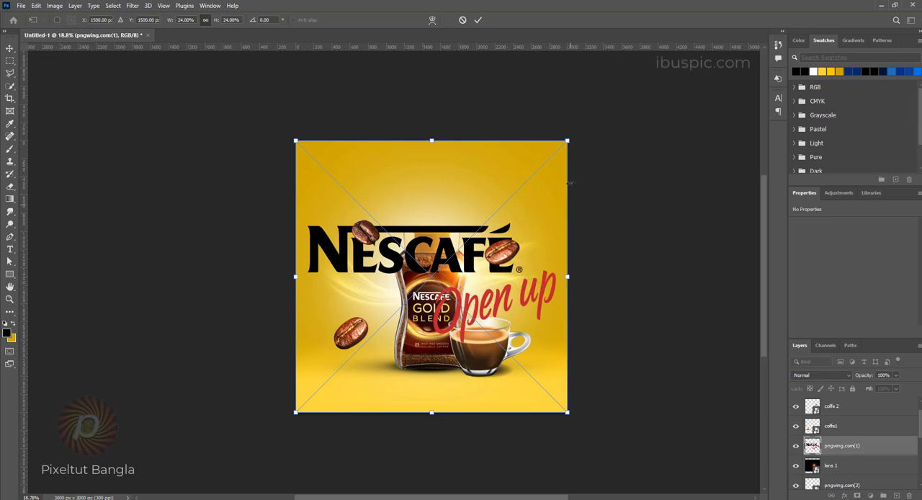
left_click_drag(568, 141, 465, 186)
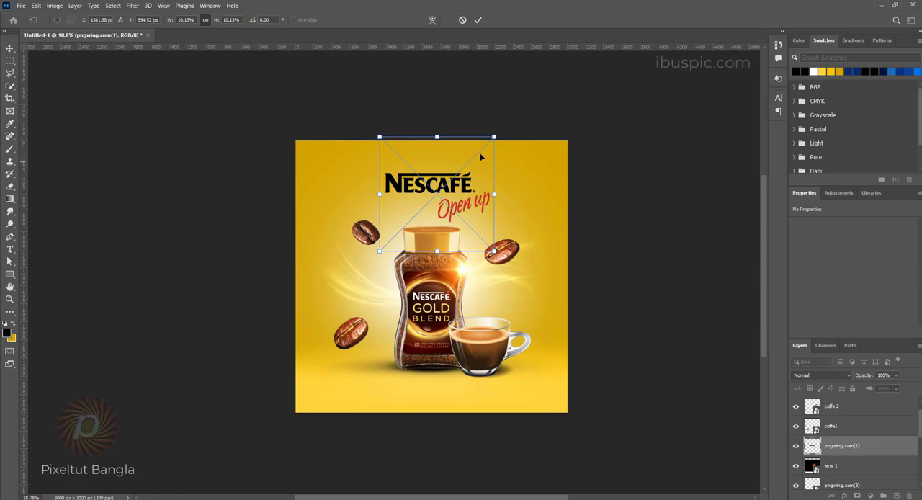
key("Return")
scroll(482, 321, "up", 2)
Step: Place the lens 2 image from the File Explorer coffee folder, set its blend mode to Screen, and center its glow on the jar's lid
left_click(238, 499)
left_click_drag(372, 80, 438, 241)
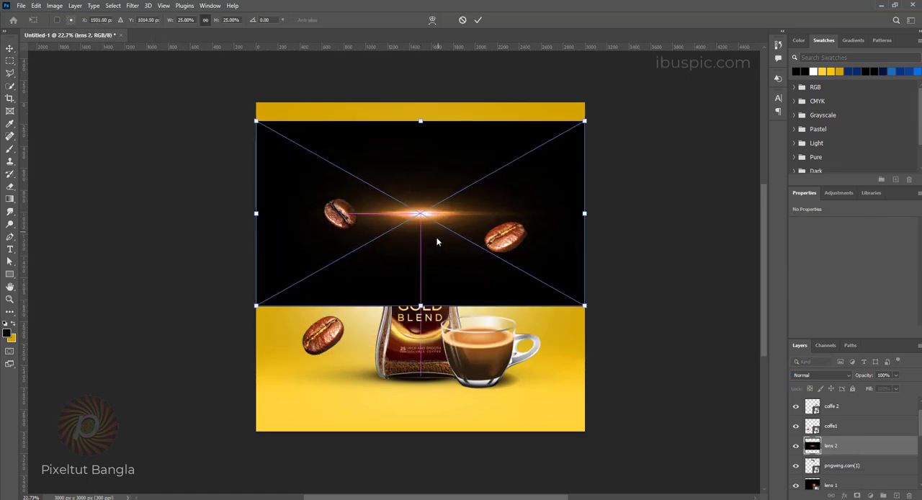
left_click(836, 376)
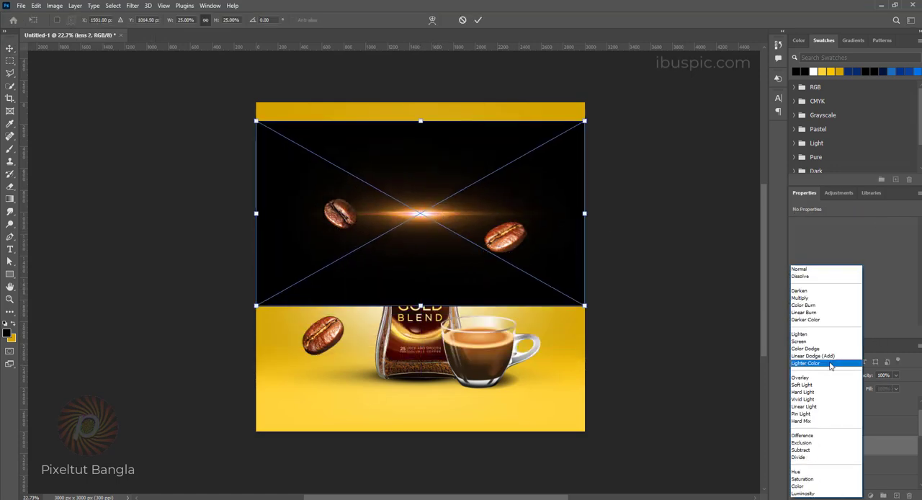
left_click(818, 346)
mouse_move(483, 248)
left_mouse_down()
mouse_move(475, 232)
mouse_move(484, 238)
left_mouse_up()
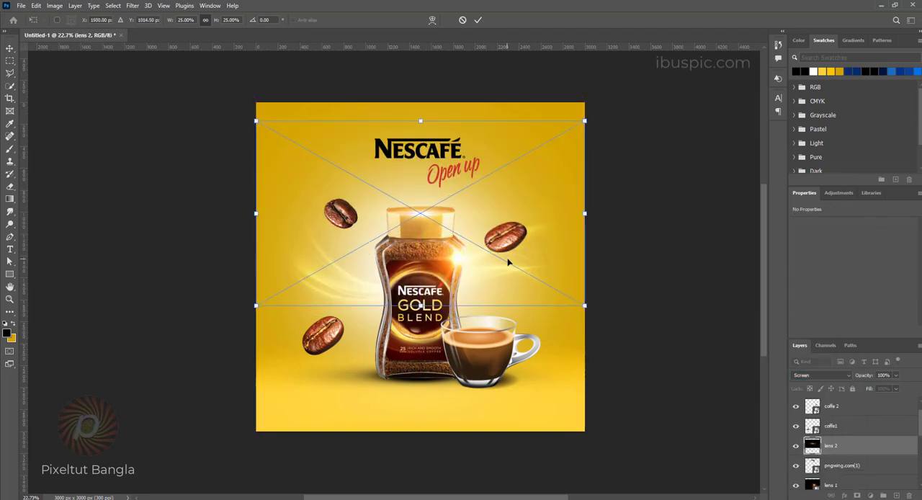
key("Return")
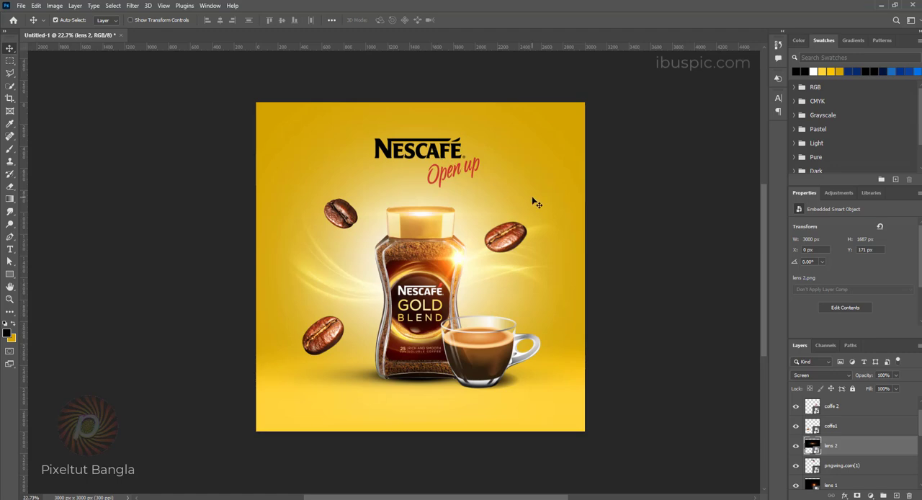
key("ctrl+t")
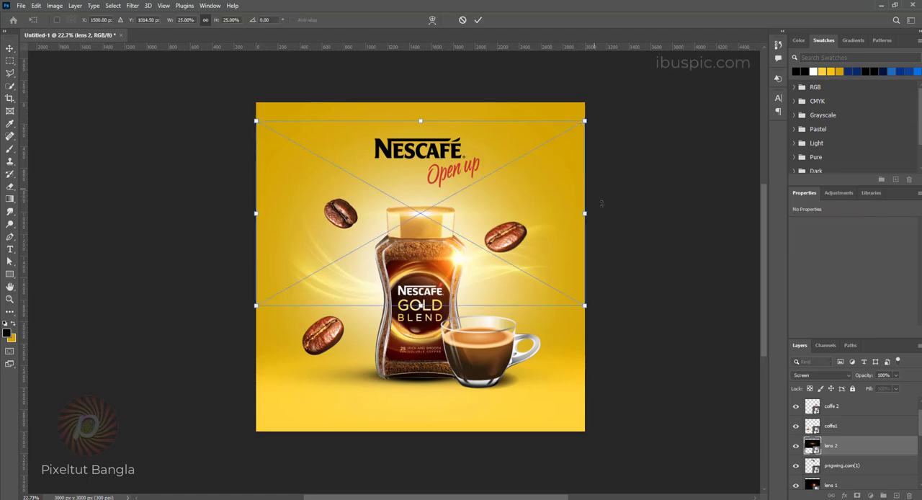
key("Return")
Step: Lock the lens 2 layer completely so that it cannot be selected over the logo
scroll(840, 426, "up", 1)
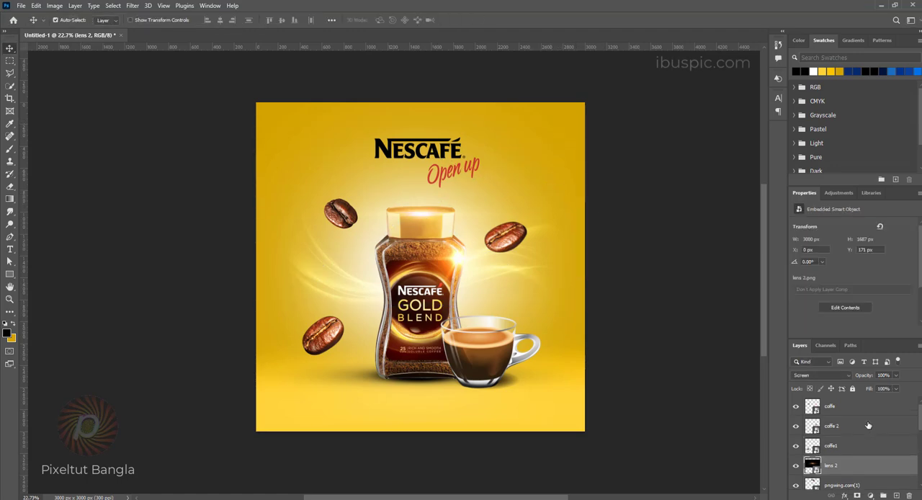
left_click(849, 446)
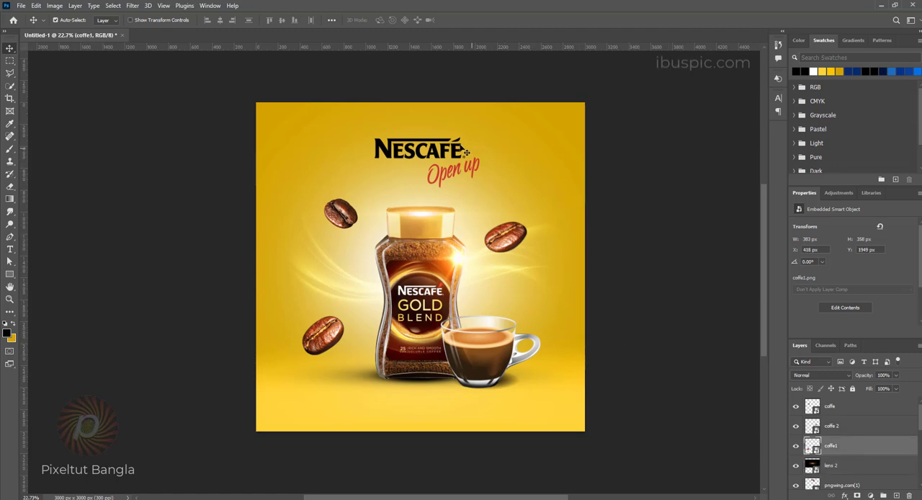
scroll(441, 142, "up", 9)
left_click(440, 141)
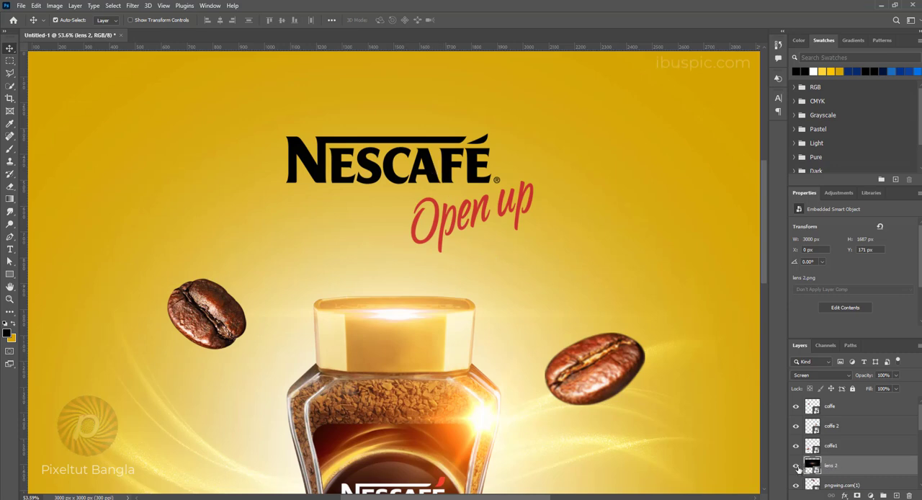
scroll(874, 479, "down", 2)
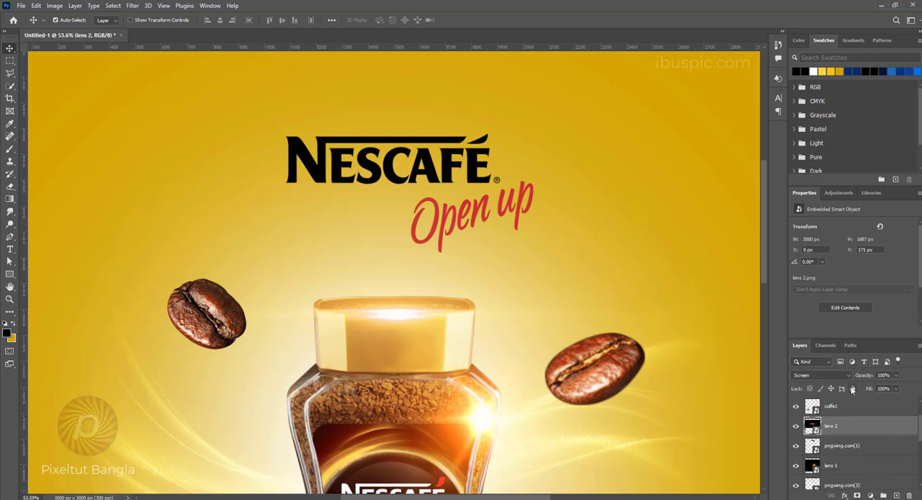
left_click(852, 389)
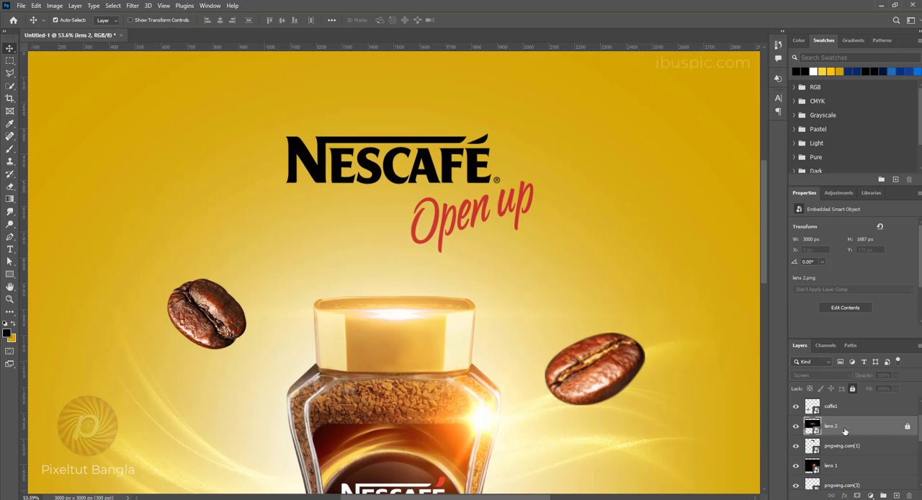
Step: Select the Nescafé logo and enlarge it about its center to about 11.07%
left_click(435, 178)
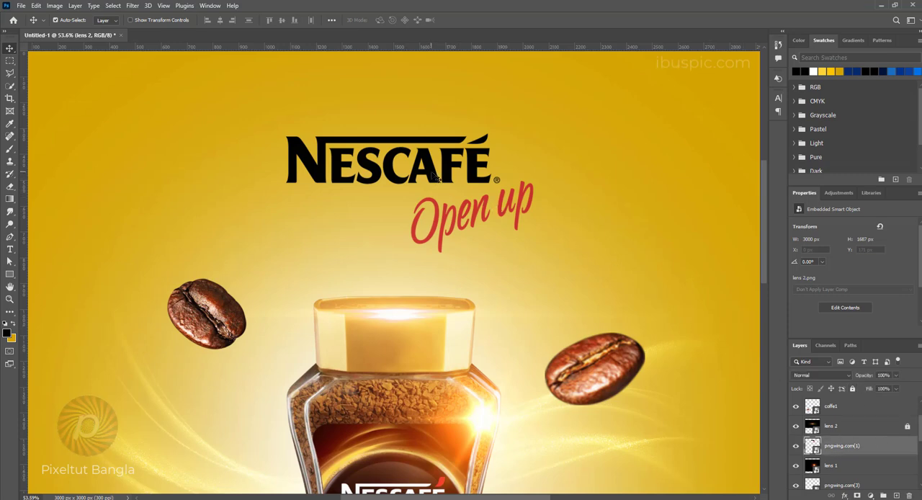
left_click(795, 447)
left_click(796, 447)
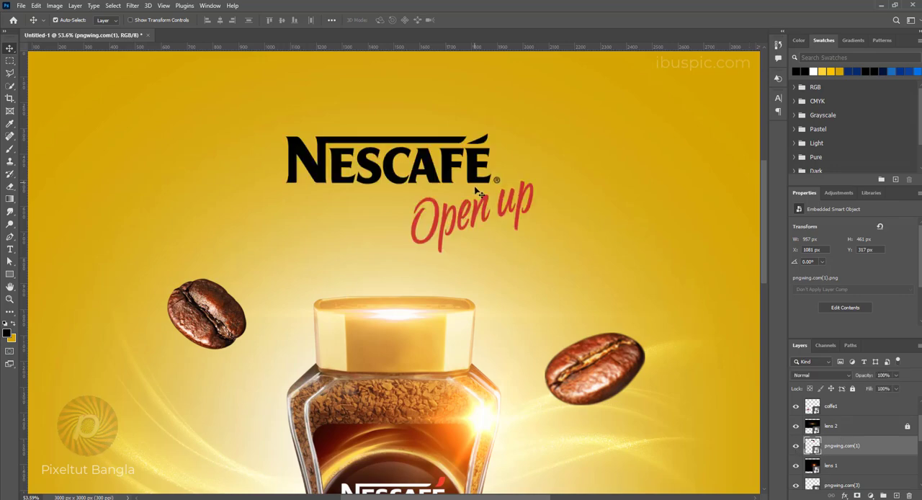
scroll(496, 209, "down", 3)
key("ctrl")
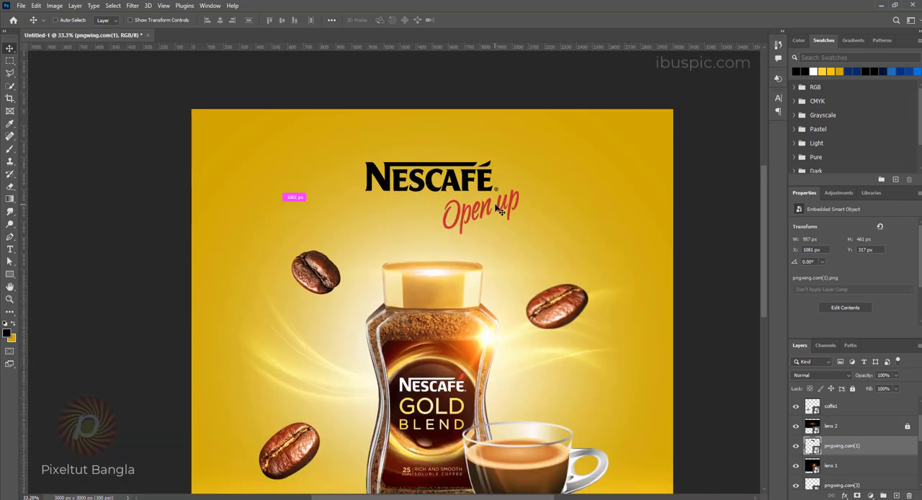
key("ctrl+t")
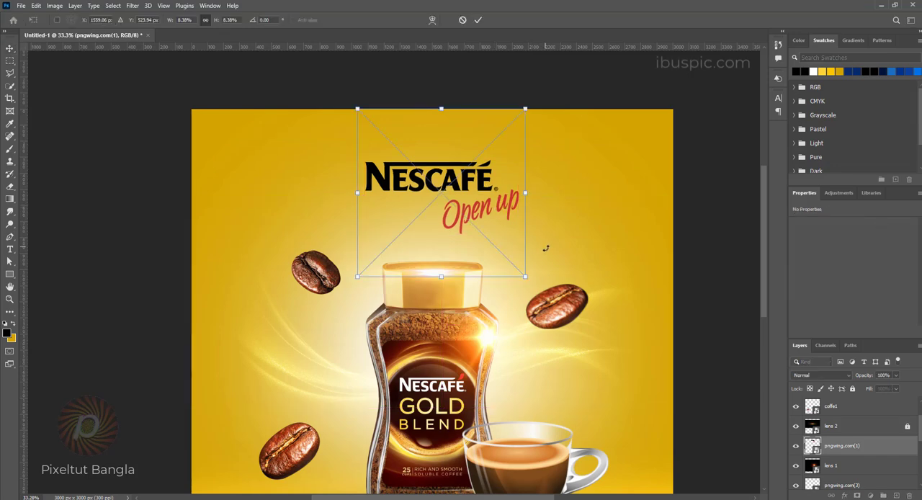
left_click_drag(526, 276, 552, 303)
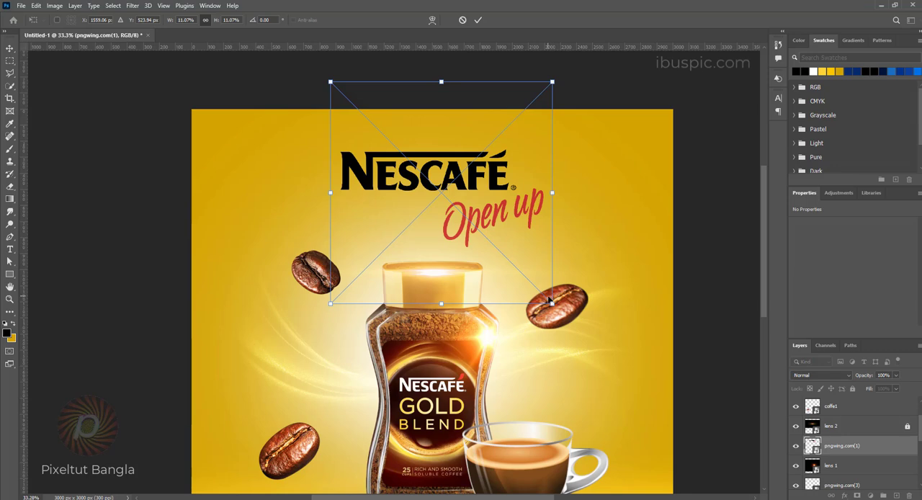
key("Return")
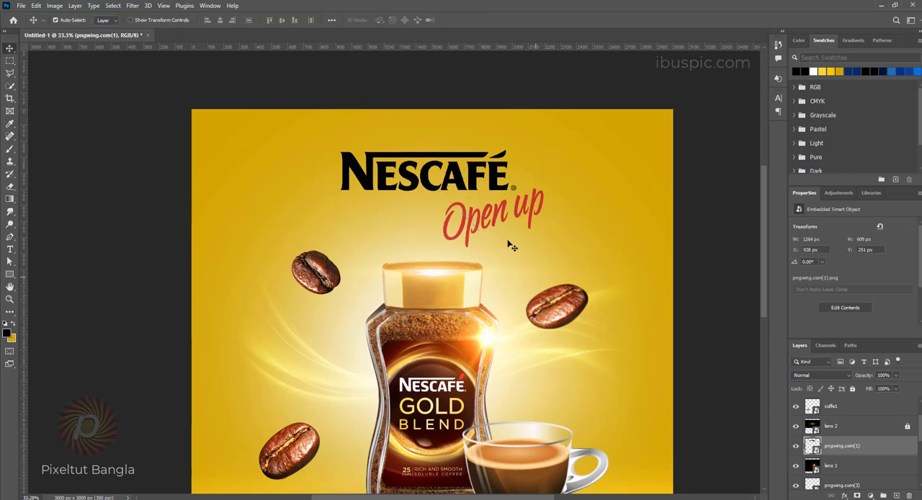
Step: Add a layer mask to the logo and paint out the red "Open up" text with a black Hard Round brush at 523 px
left_click(858, 496)
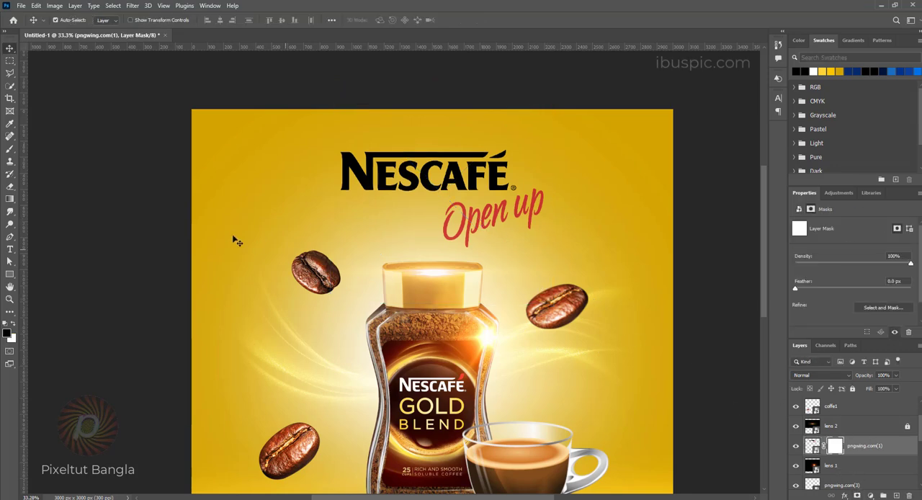
left_click(12, 149)
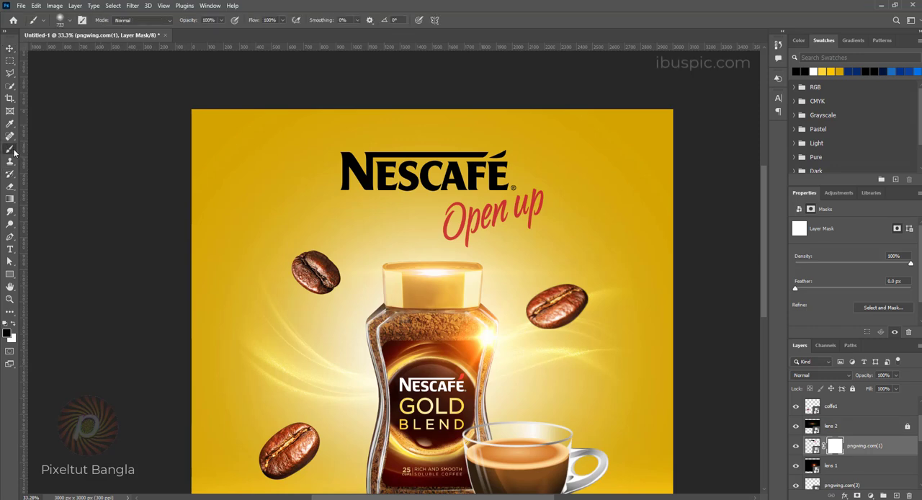
right_click(12, 150)
left_click(63, 150)
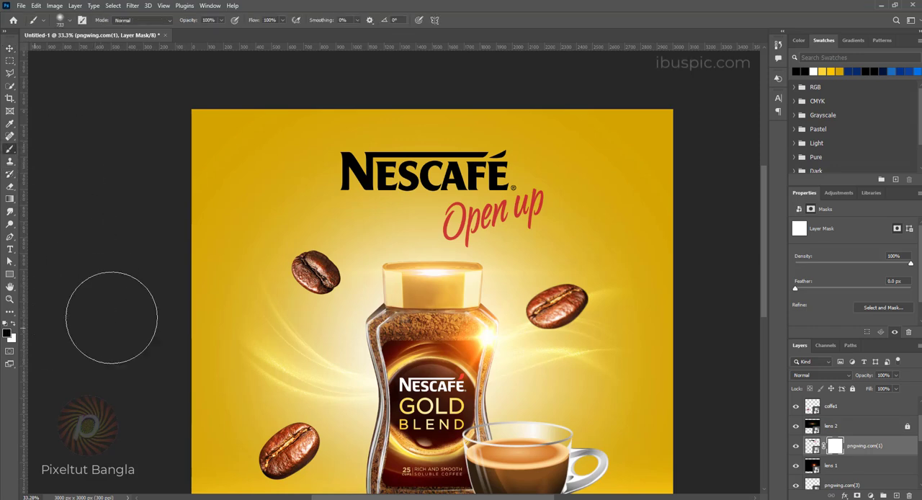
right_click(523, 242)
left_click(562, 381)
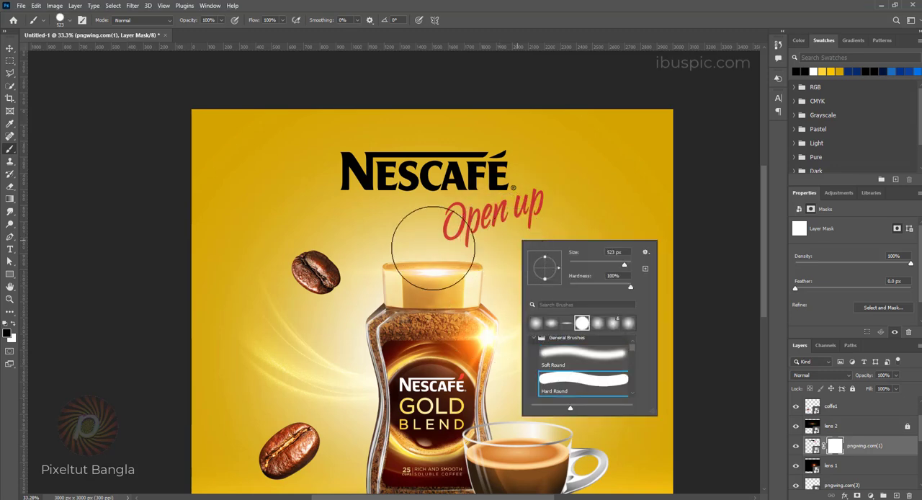
left_click(497, 4)
mouse_move(441, 245)
left_mouse_down()
mouse_move(525, 235)
mouse_move(552, 198)
left_mouse_up()
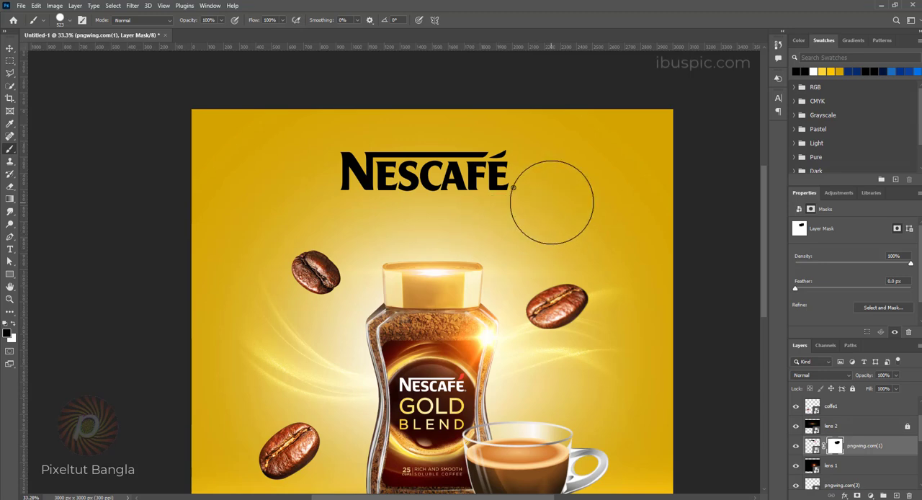
scroll(565, 250, "down", 4)
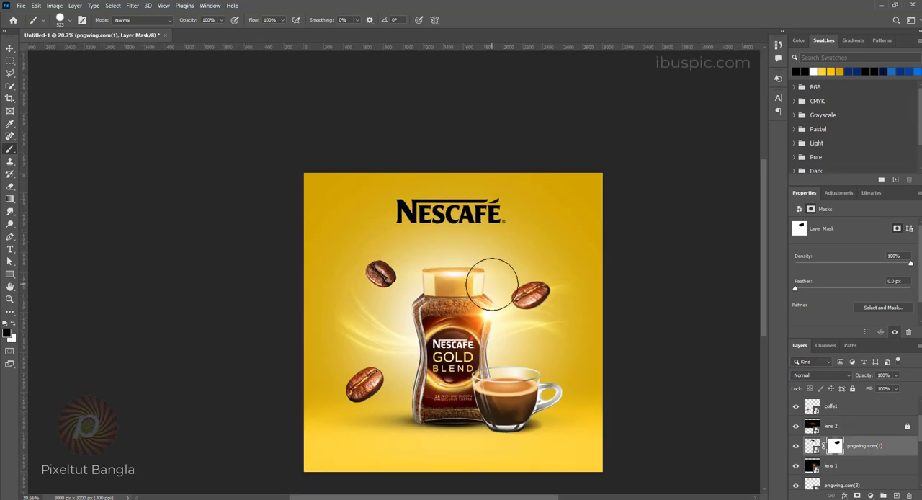
Step: Reposition the Nescafé logo slightly higher near the poster's upper edge and nudge it until it is centered above the jar
key("ctrl+t")
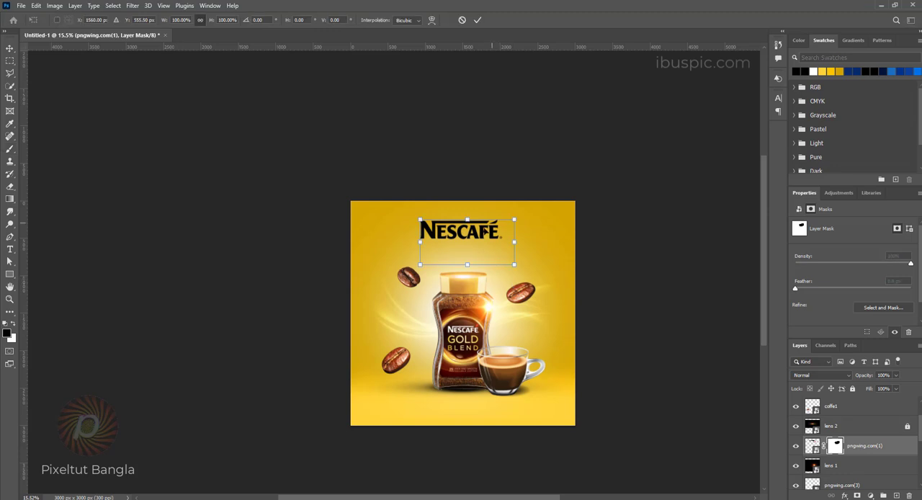
mouse_move(483, 235)
left_mouse_down()
mouse_move(434, 237)
mouse_move(490, 230)
left_mouse_up()
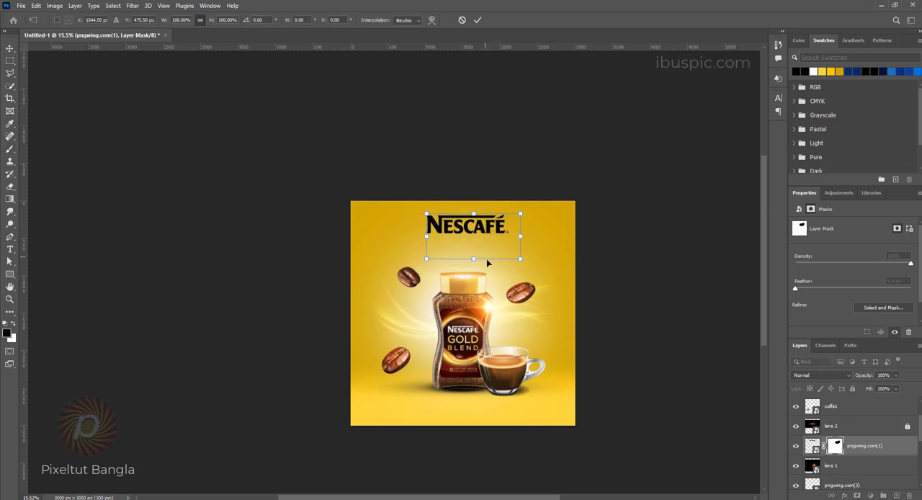
key("Left")
key("Left")
key("Left")
key("Left")
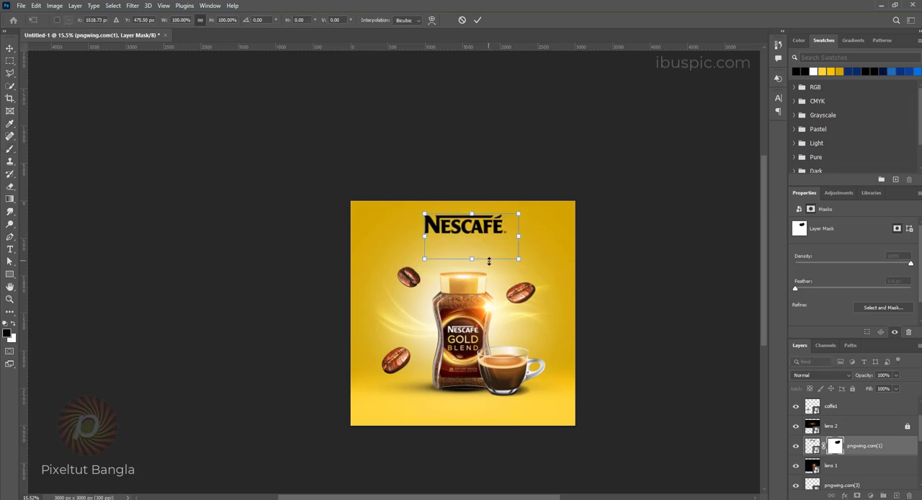
key("Return")
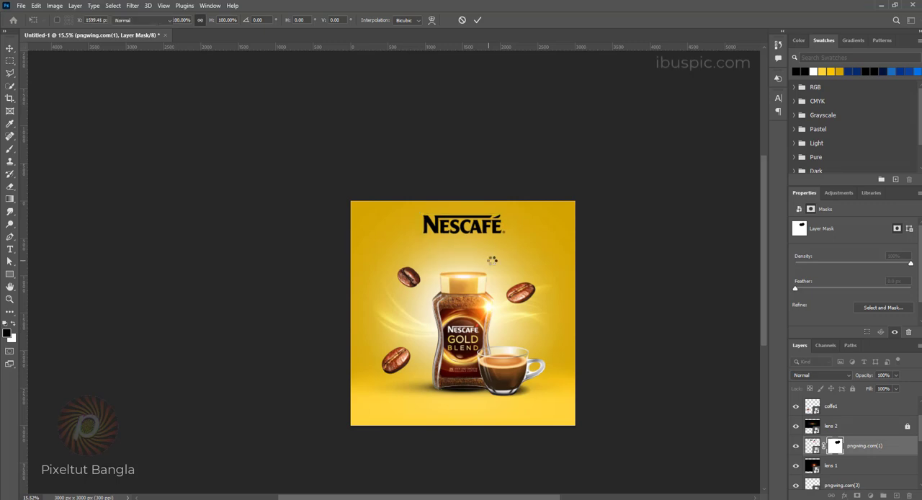
Step: Apply a white (ffffff) Color Overlay layer style to the Nescafé logo, with Normal blend mode and 100% opacity
scroll(443, 209, "up", 1)
scroll(443, 209, "up", 2)
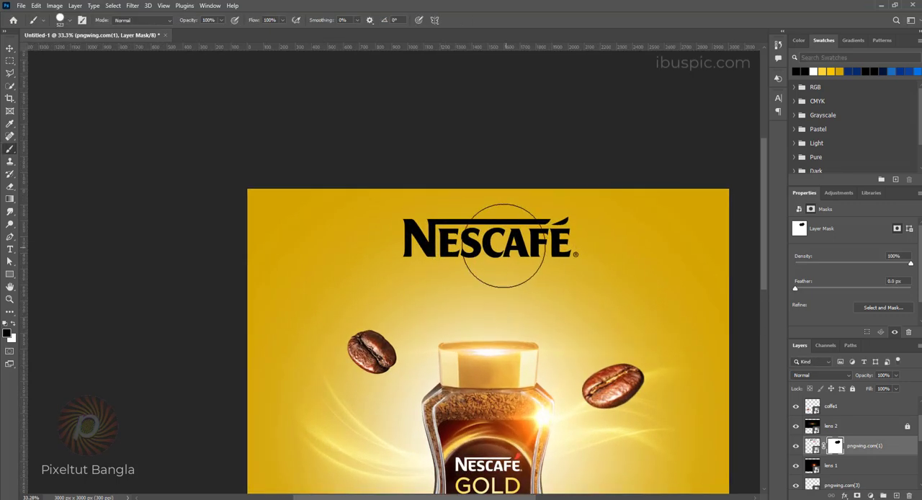
left_click(814, 447)
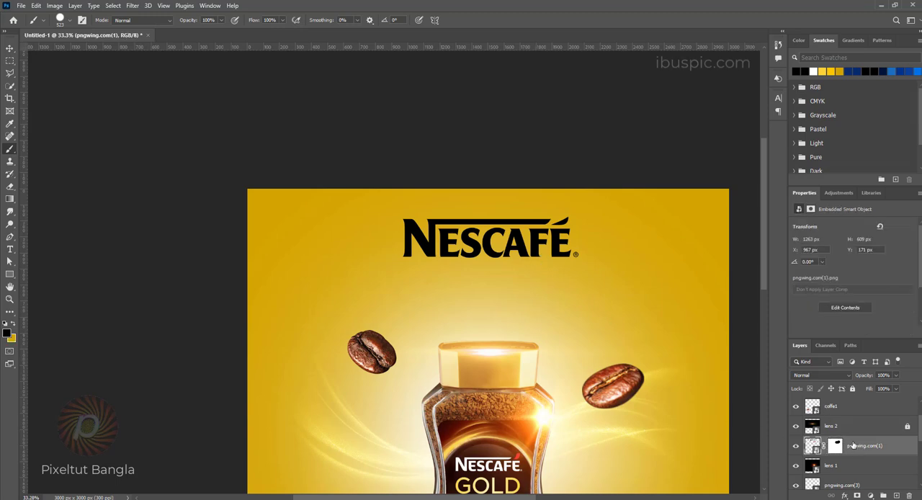
right_click(859, 448)
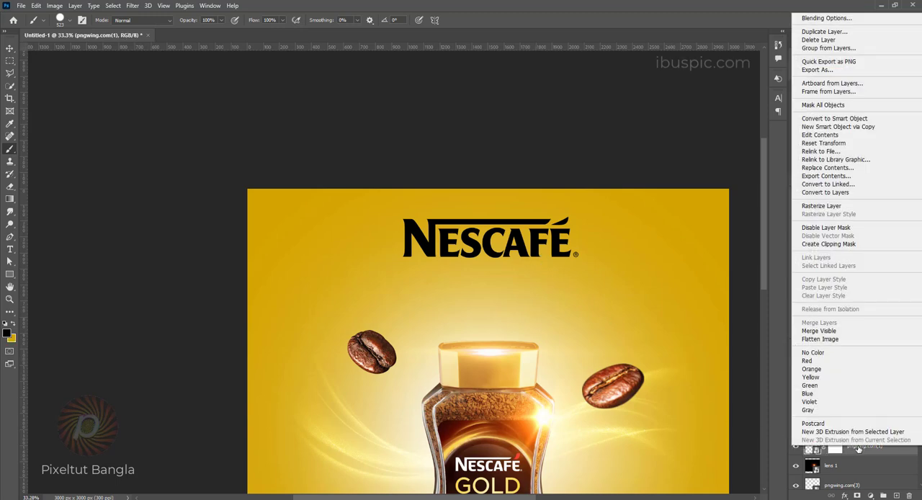
left_click(833, 19)
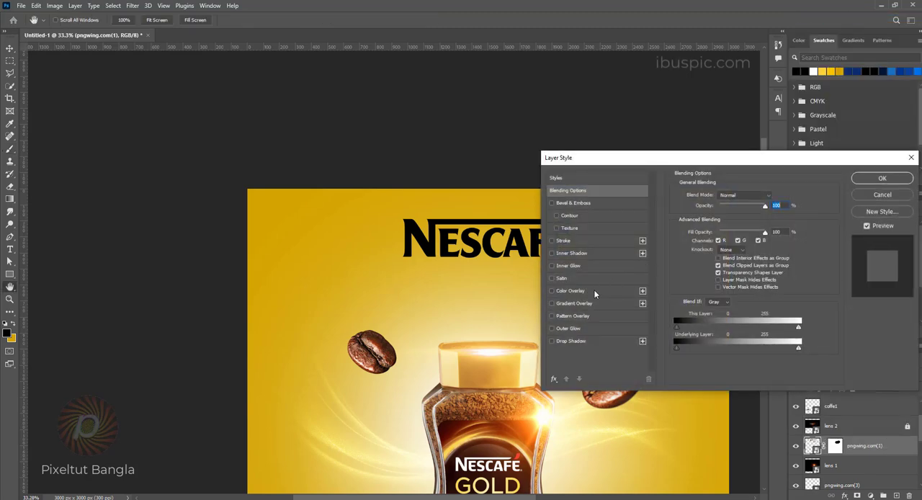
left_click(595, 292)
left_click(775, 196)
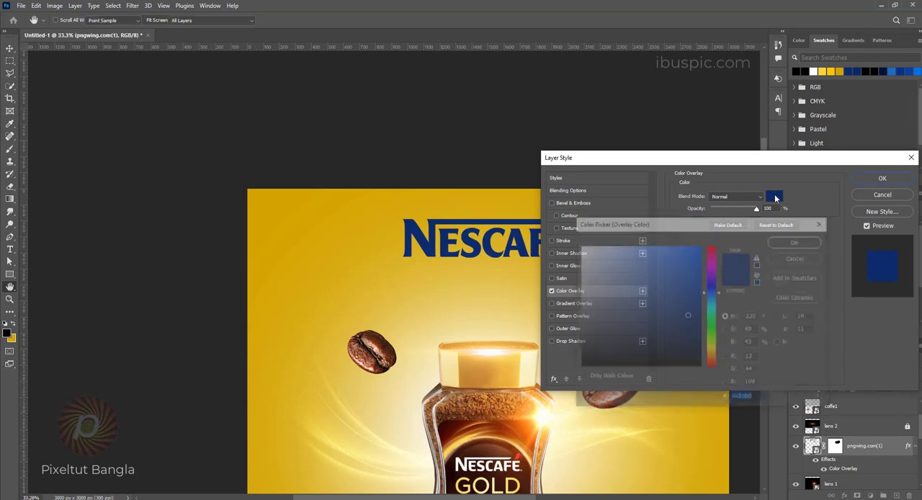
left_click_drag(587, 274, 579, 246)
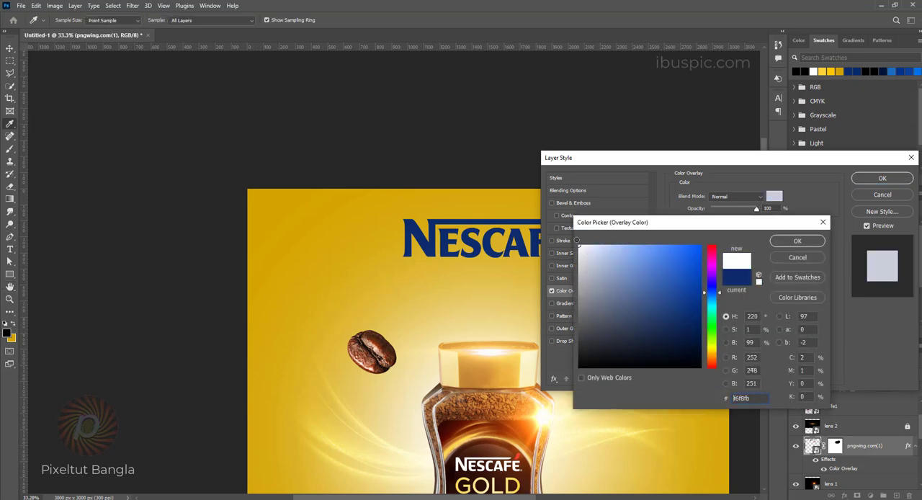
left_click(791, 240)
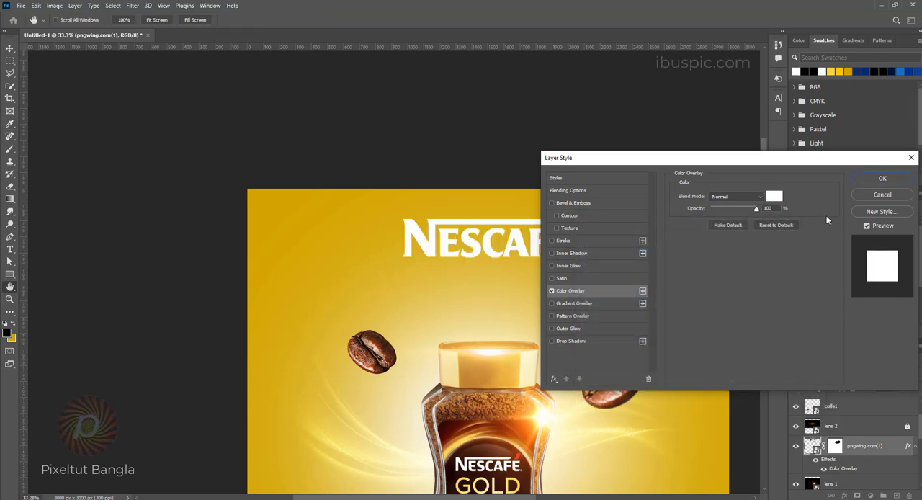
left_click(881, 178)
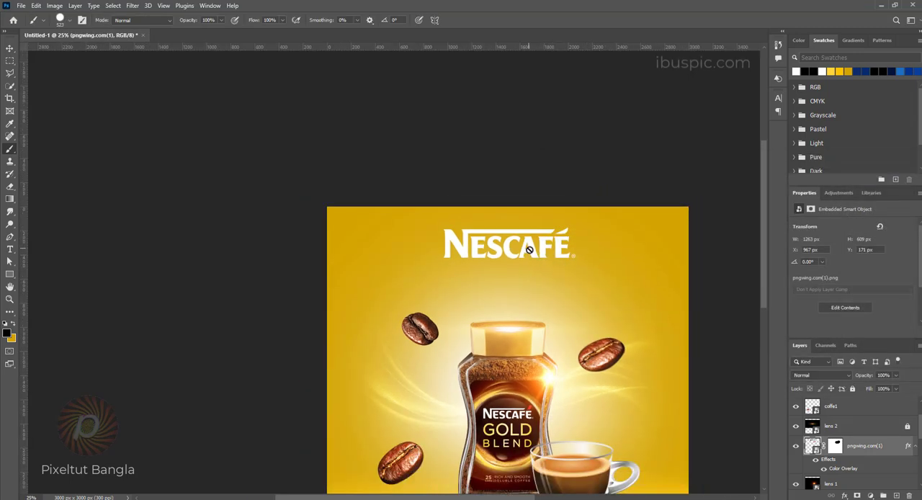
Step: Move the white Nescafé logo down closer to the jar's lid and check the whole composition
left_click_drag(530, 249, 532, 281)
scroll(535, 266, "down", 3)
scroll(561, 281, "up", 3)
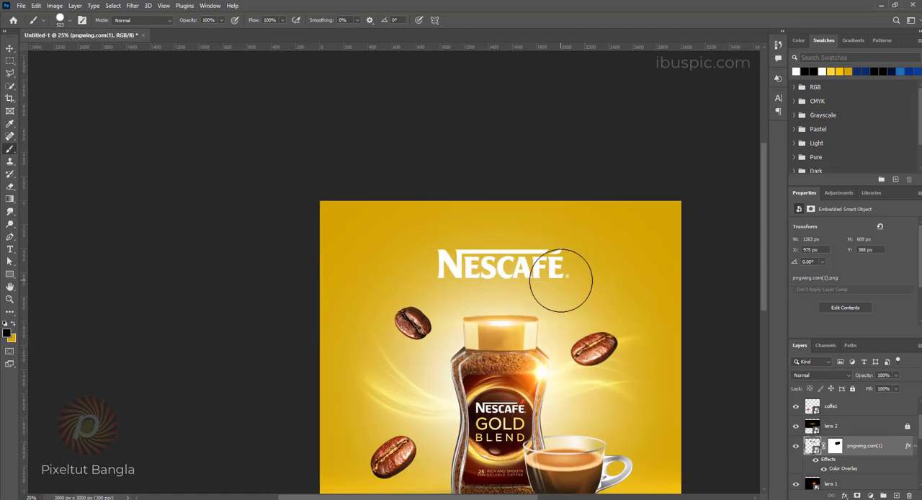
scroll(562, 280, "down", 4)
left_click_drag(539, 345, 454, 260)
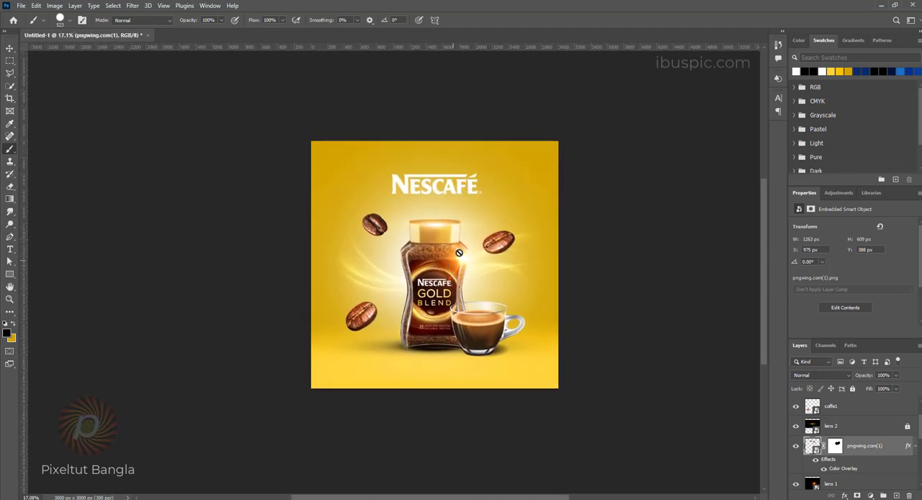
scroll(459, 253, "up", 3)
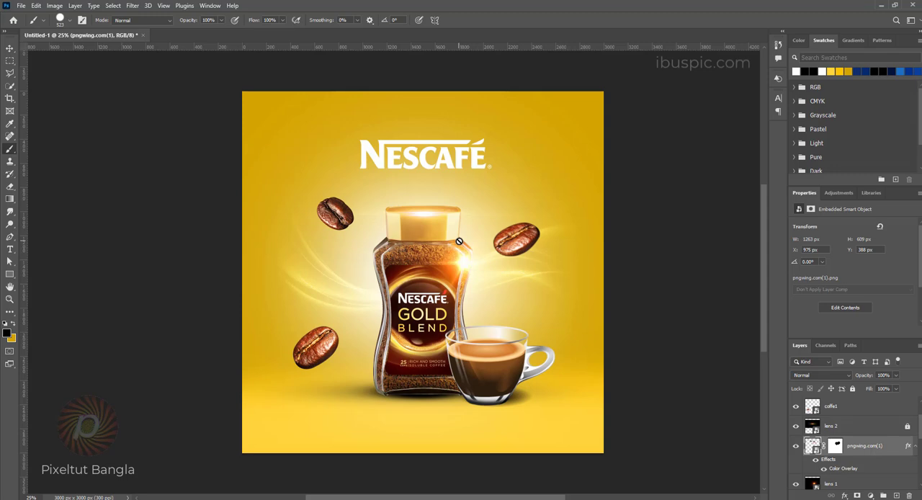
scroll(459, 241, "down", 1)
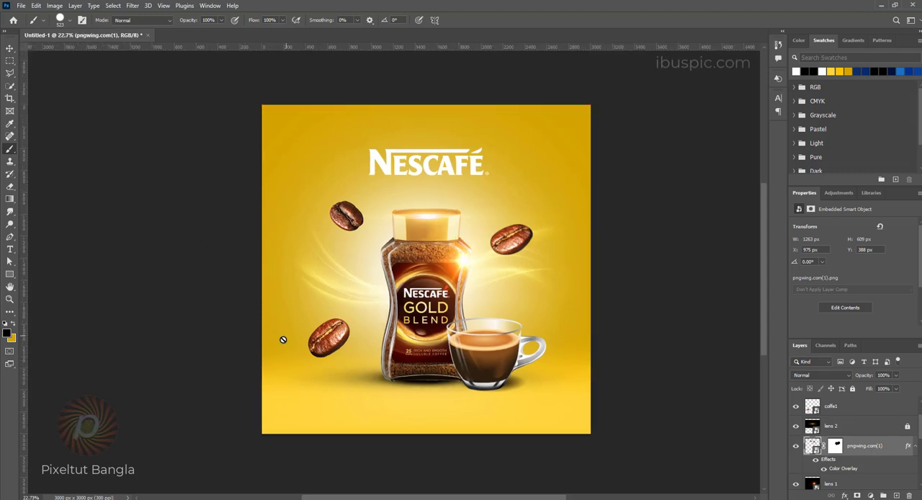
Step: Move the lower coffee bean closer to the jar and scale it down about its center to 40.85%
left_click(344, 342, "ctrl")
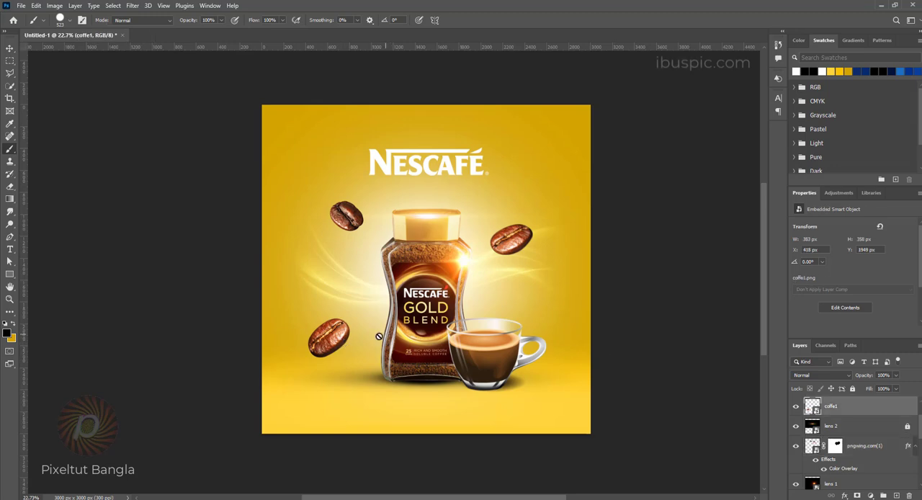
left_click_drag(329, 344, 341, 340)
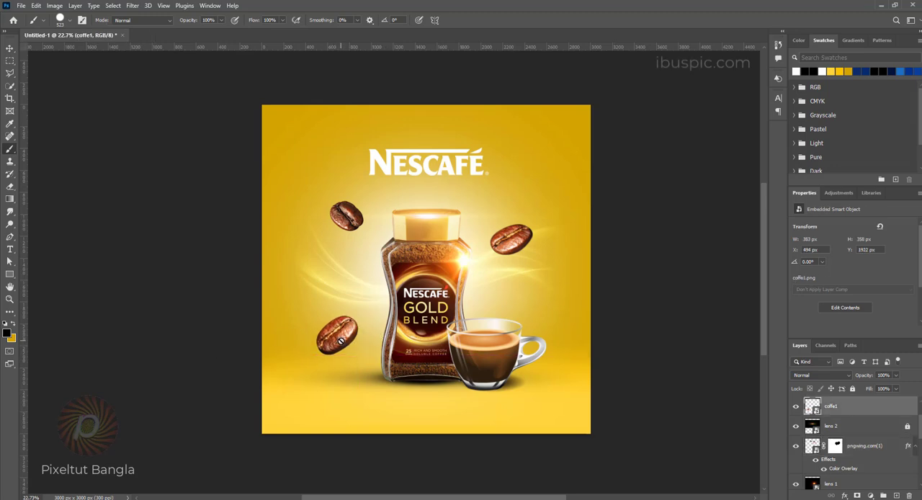
key("ctrl+t")
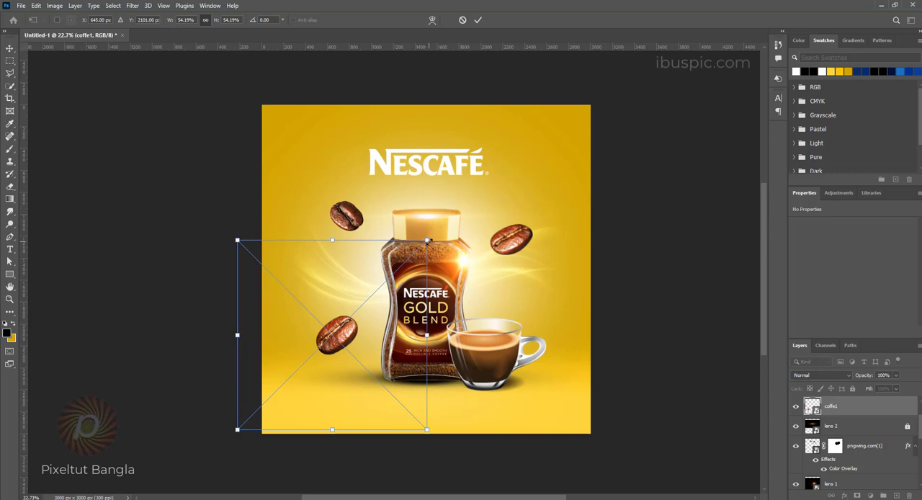
left_click_drag(428, 240, 404, 265)
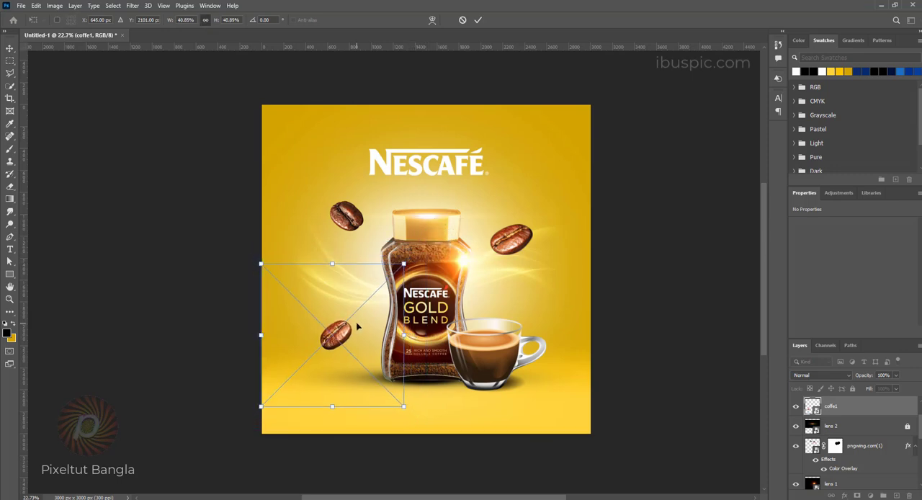
key("Return")
key("b")
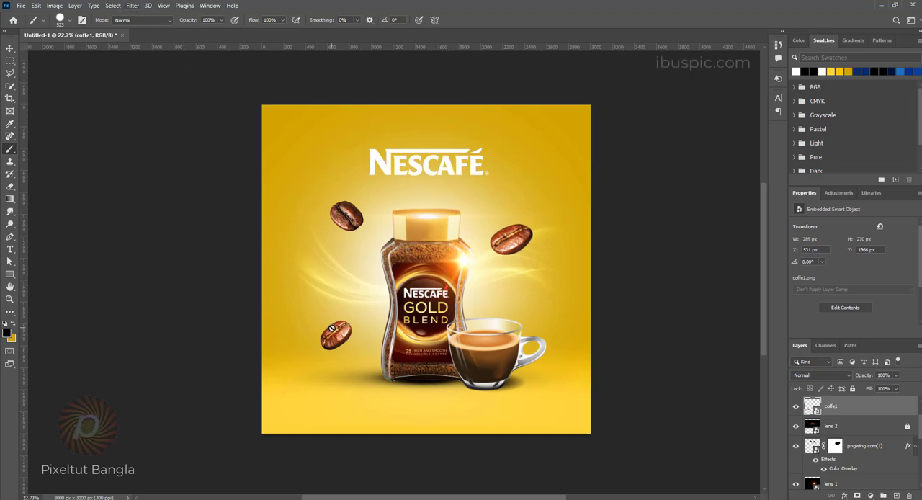
Step: Apply a Gaussian Blur with a radius of about 5.4 pixels to the lower coffee bean
left_click(132, 6)
mouse_move(155, 129)
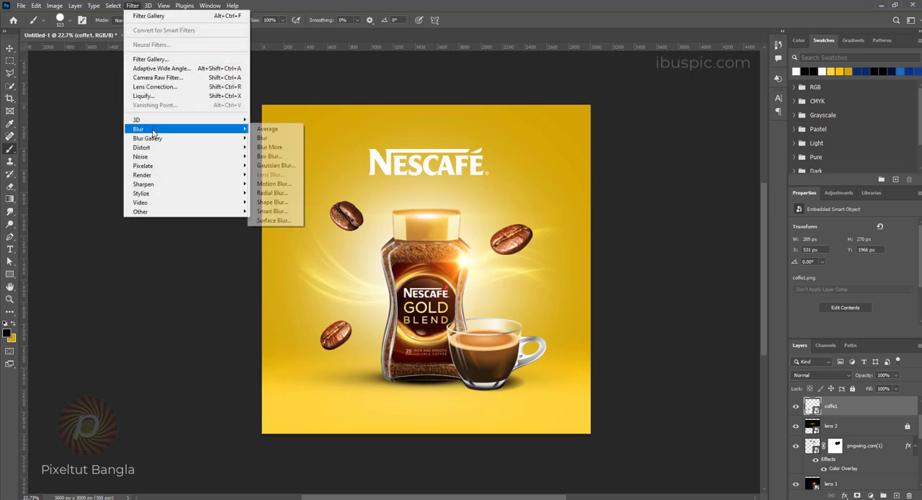
left_click(274, 166)
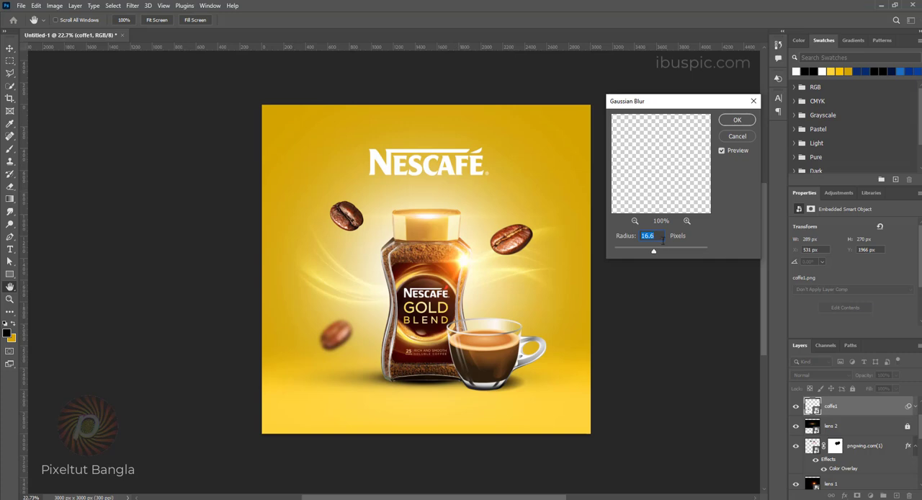
left_click_drag(653, 253, 639, 252)
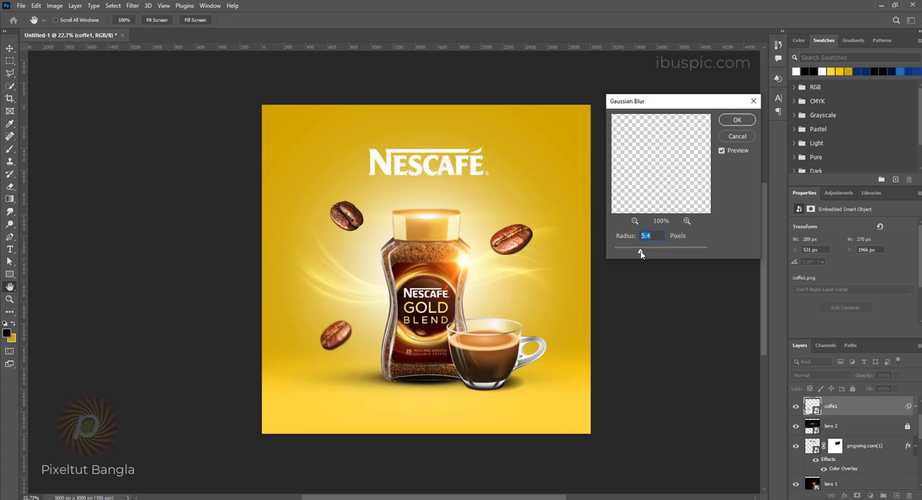
left_click(737, 120)
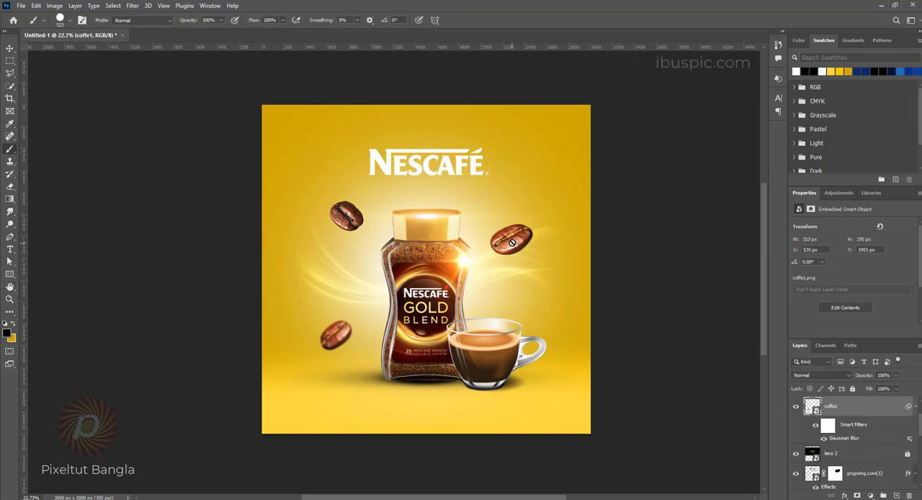
Step: Select the coffee bean beside the jar's bright flare and apply a Gaussian Blur to it
left_click(10, 48)
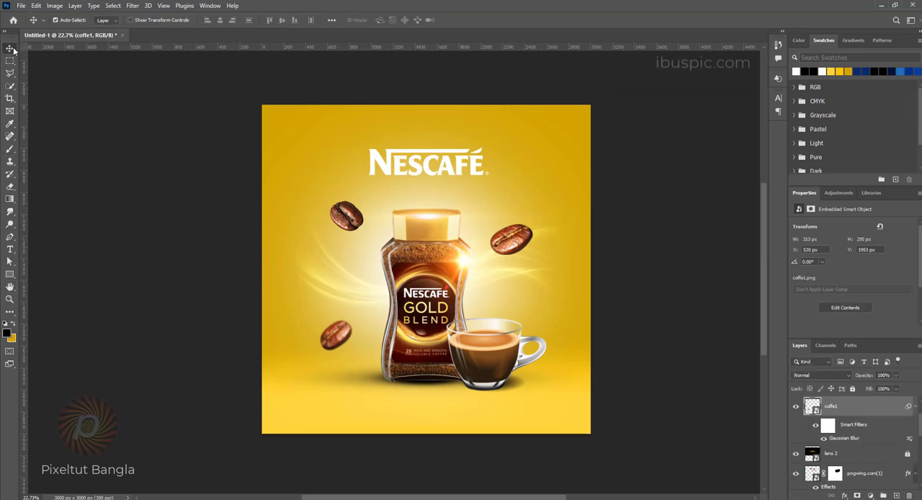
left_click(512, 246)
left_click(134, 6)
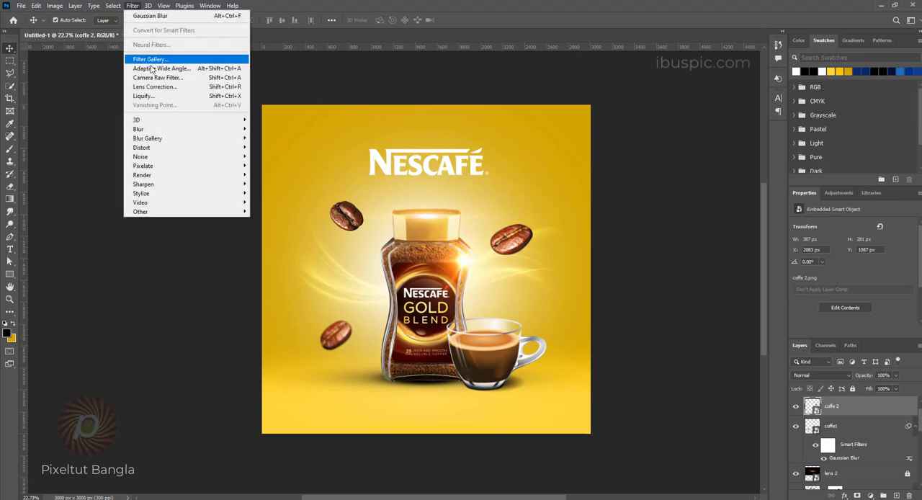
mouse_move(151, 130)
left_click(281, 166)
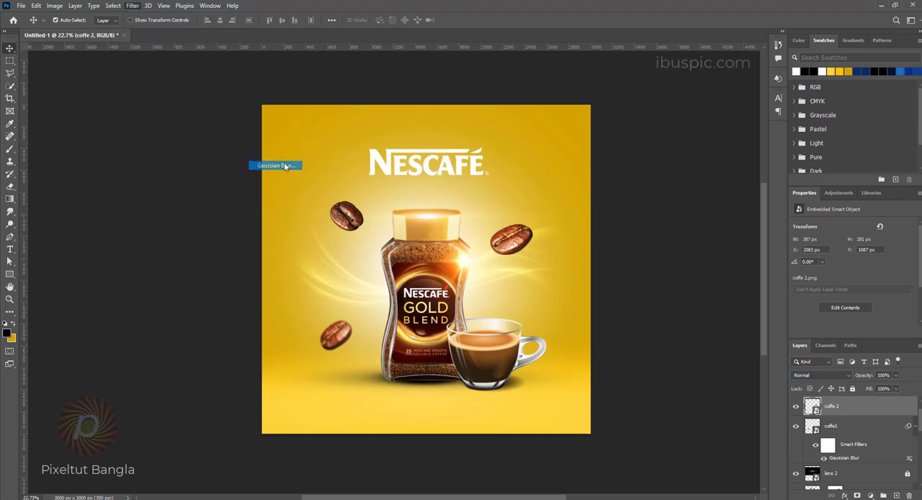
left_click(736, 120)
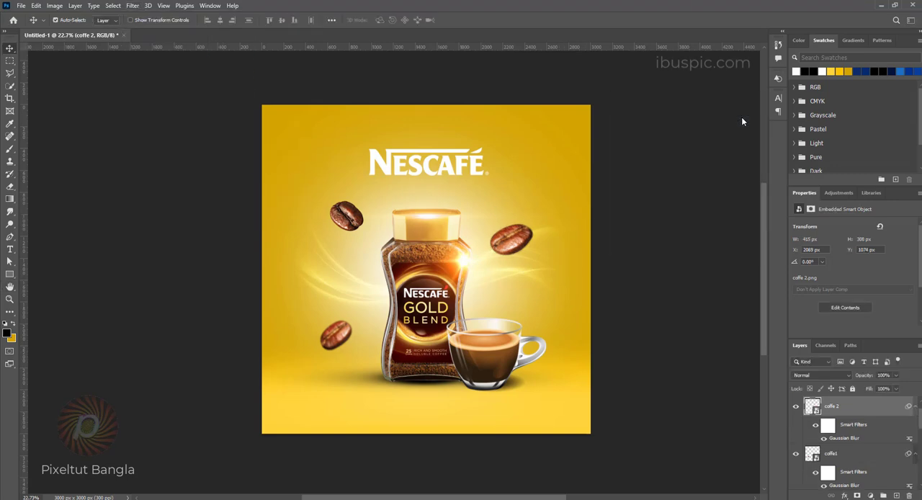
Step: Select the remaining sharp coffee bean near the lid and apply a Gaussian Blur with a radius of about 7.4 pixels
left_click(349, 227)
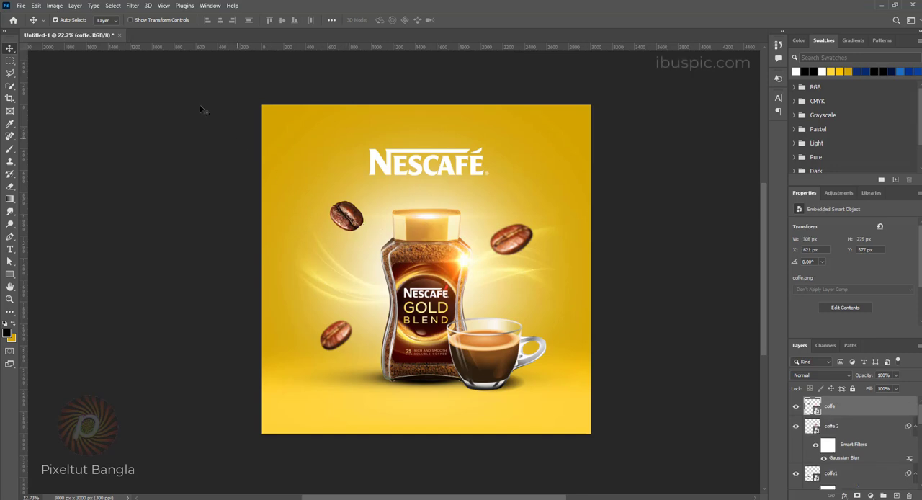
left_click(127, 5)
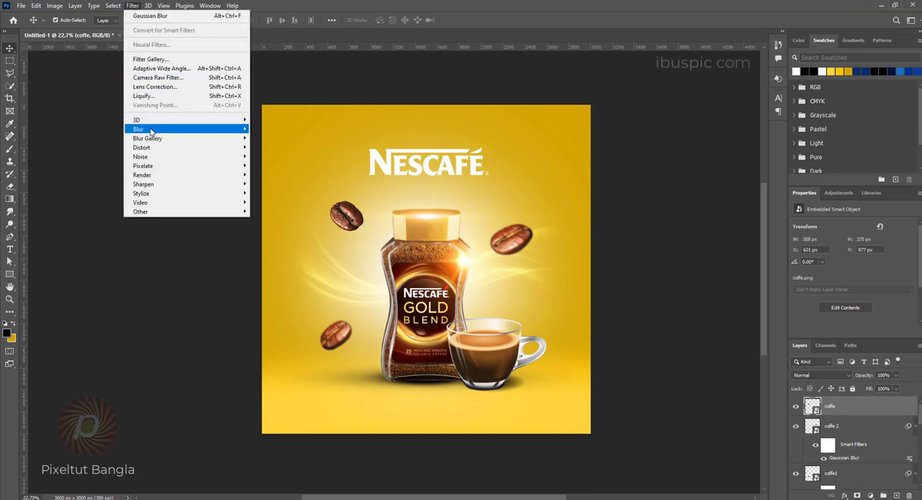
mouse_move(244, 139)
left_click(275, 165)
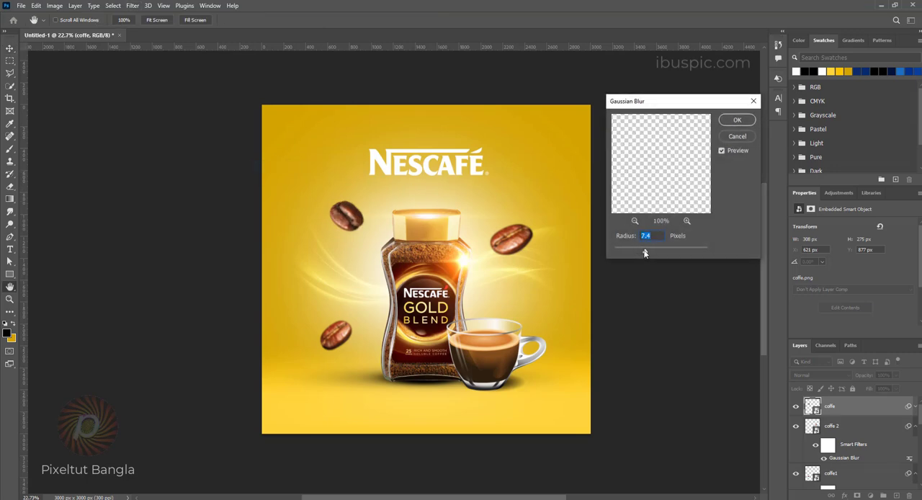
left_click_drag(658, 253, 643, 253)
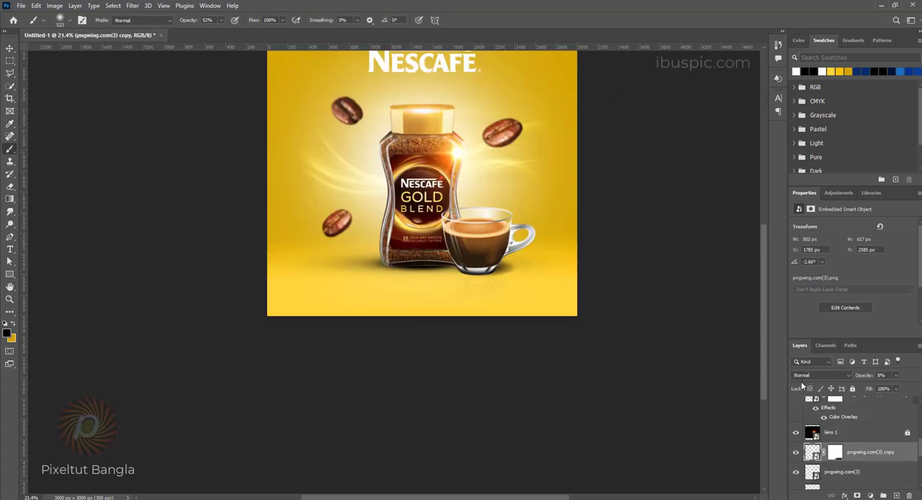
scroll(795, 457, "down", 3)
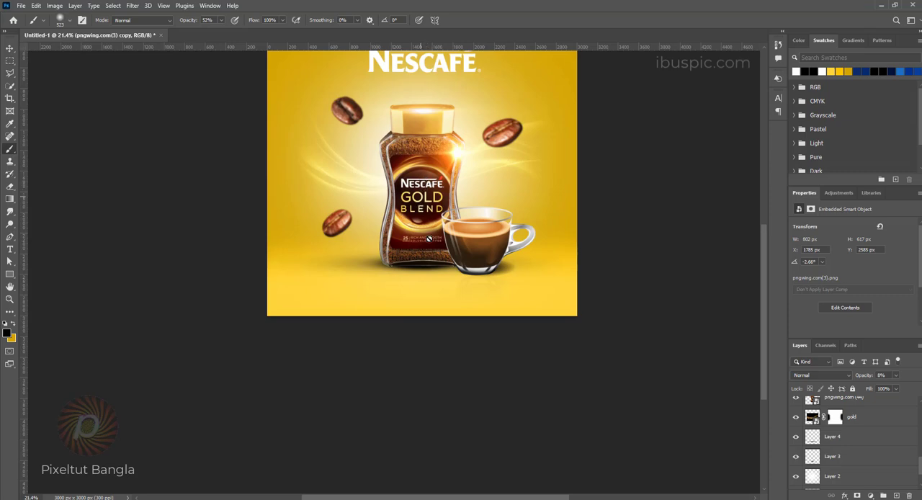
scroll(867, 445, "up", 1)
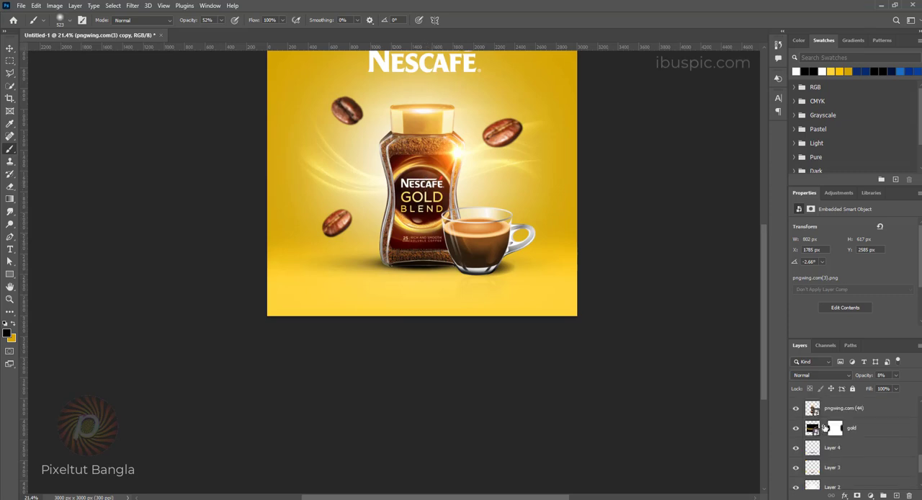
Step: Duplicate the jar layer, flip the copy vertically and move it directly below the jar as a reflection
left_click(846, 408)
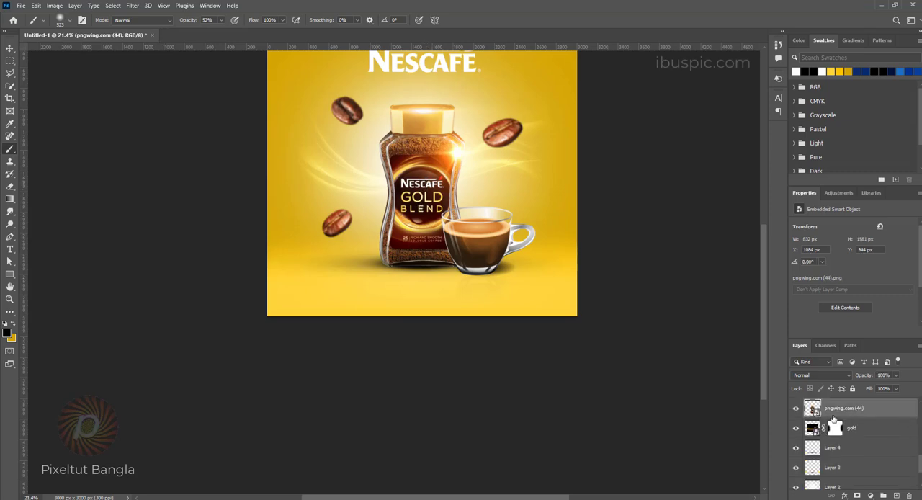
key("ctrl+j")
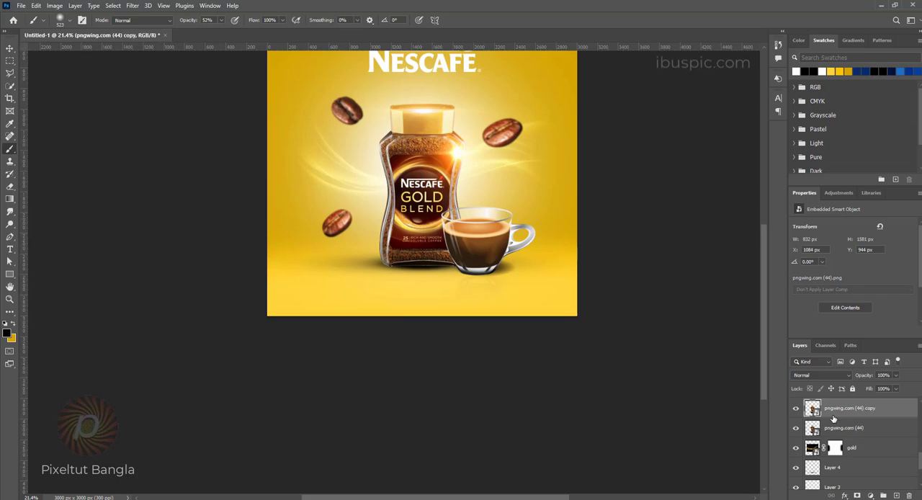
key("ctrl+t")
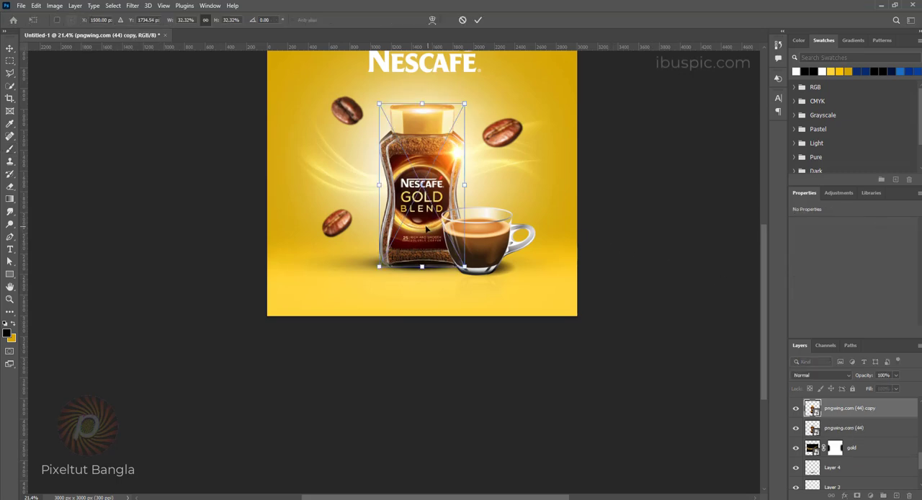
right_click(426, 227)
left_click(461, 411)
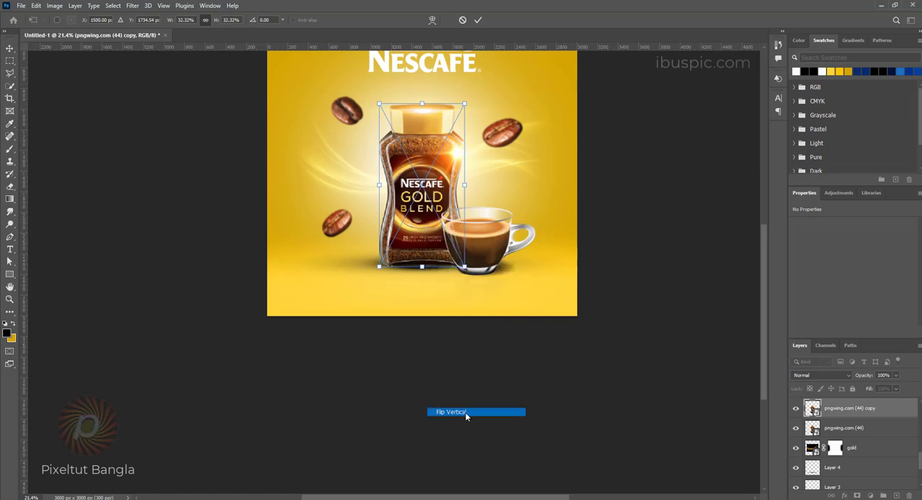
left_click_drag(419, 247, 422, 311)
key("Return")
key("b")
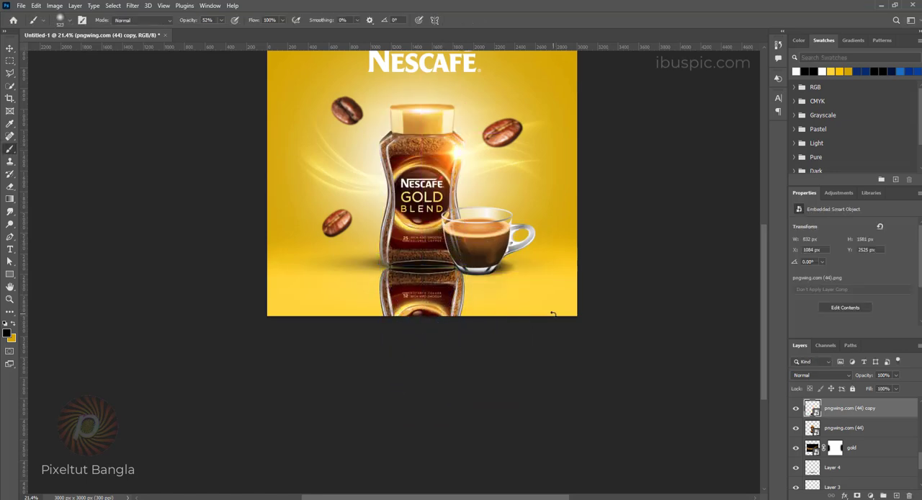
Step: Lower the jar reflection's opacity to 17% and add a layer mask, fading its lower part with a soft black brush
left_click(895, 377)
left_click(861, 390)
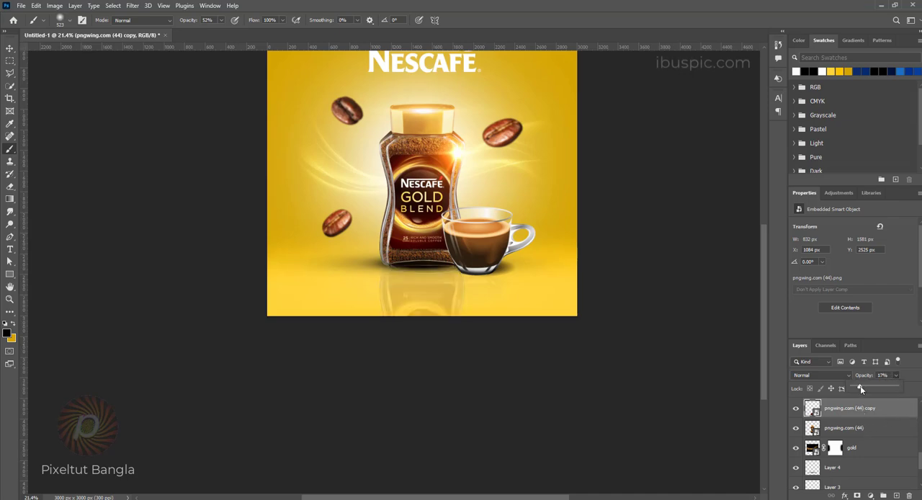
left_click(857, 496)
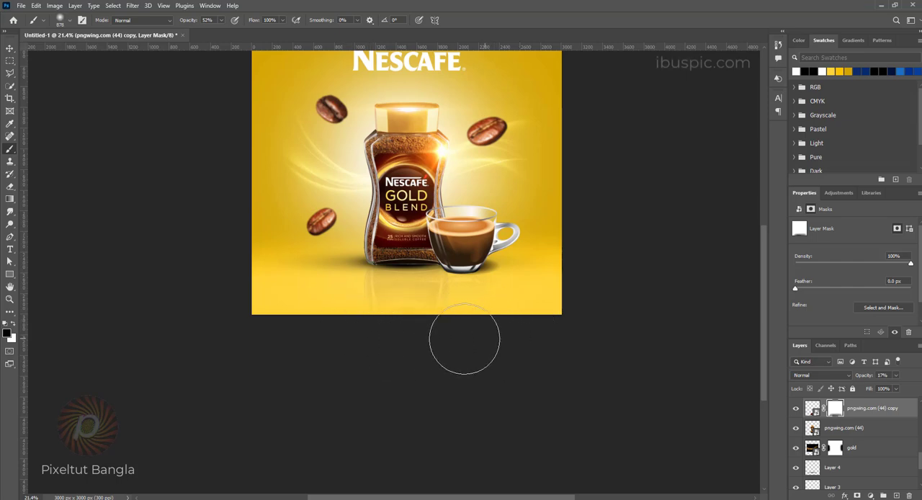
scroll(523, 344, "down", 3)
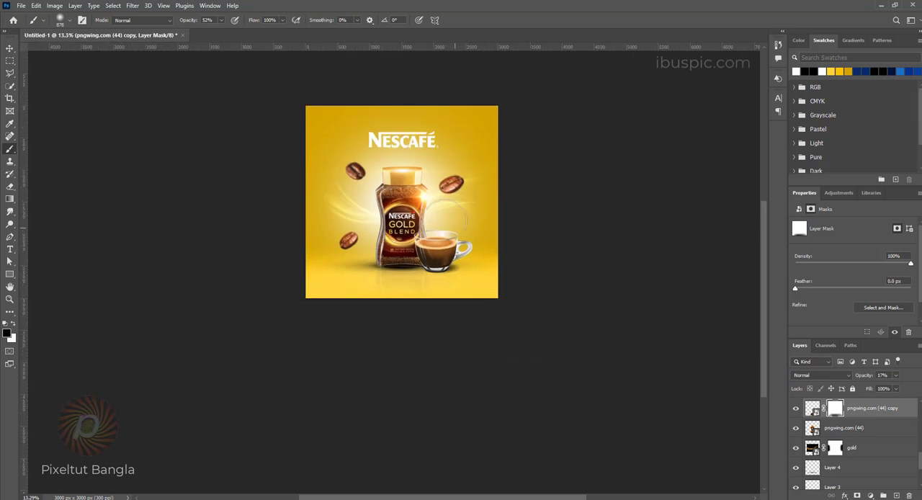
left_click_drag(431, 242, 430, 280)
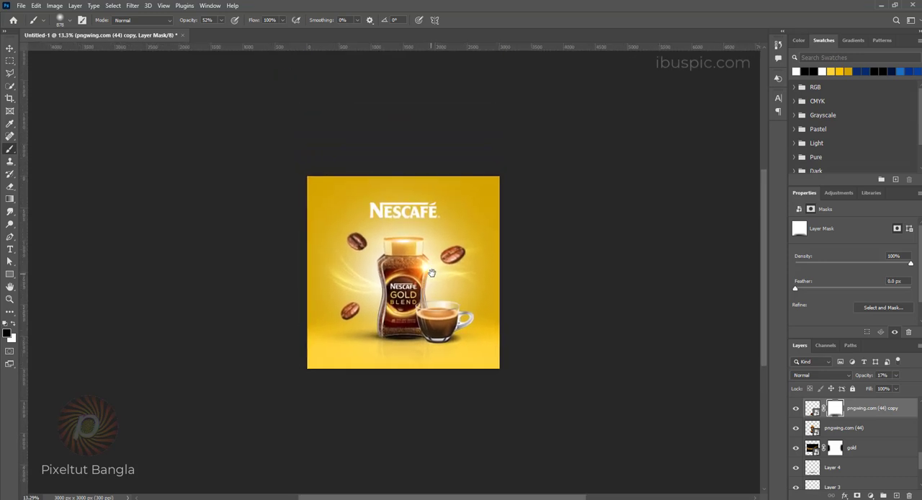
scroll(433, 272, "up", 2)
scroll(432, 272, "up", 1)
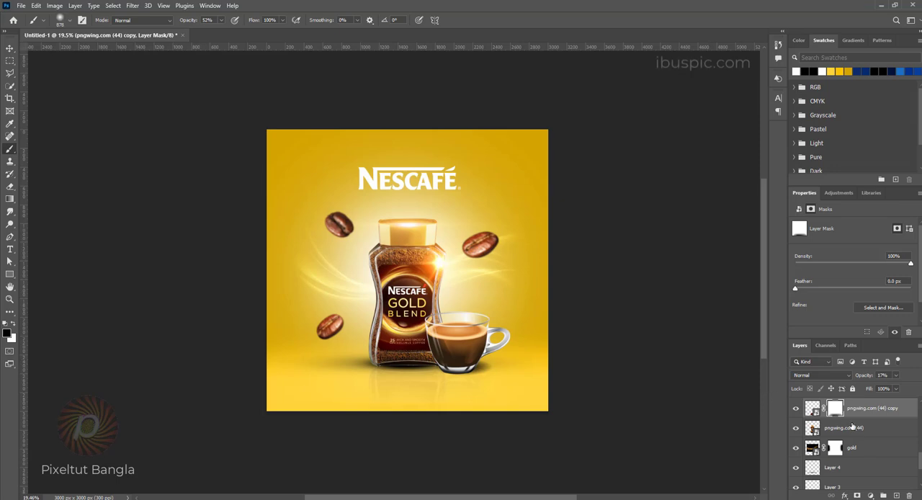
Step: Stamp all visible layers into a new merged layer and open the Camera Raw Filter on it
key("ctrl+alt+shift+e")
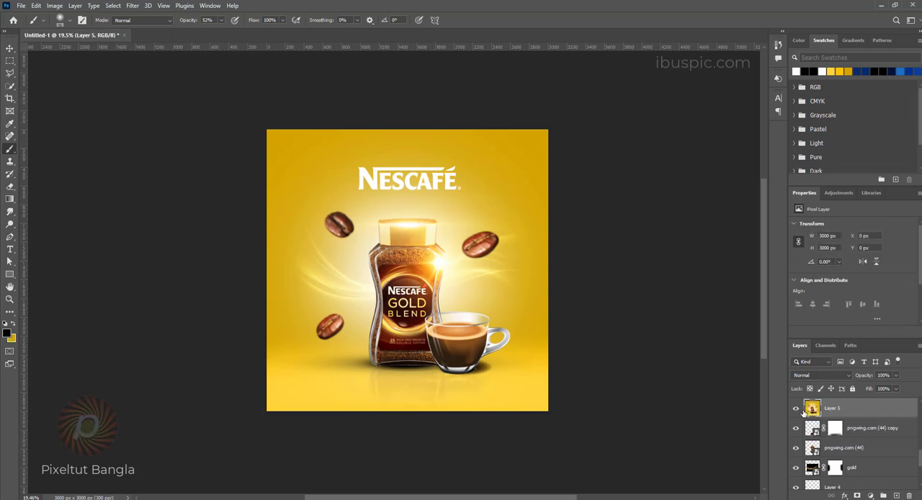
left_click(132, 6)
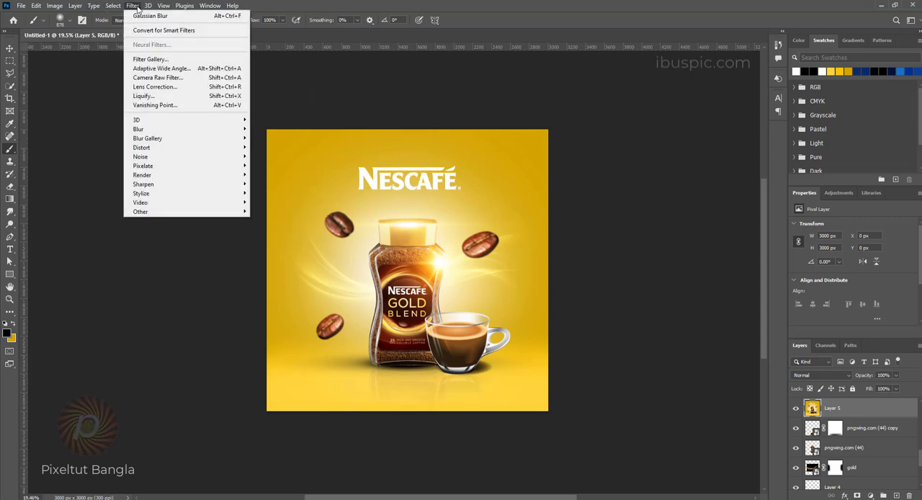
left_click(157, 78)
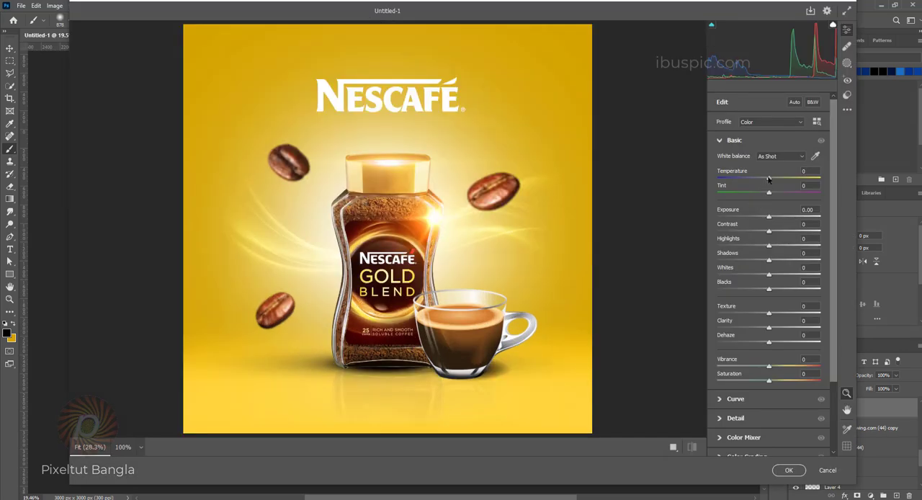
Step: Set Temperature to +9, Tint to +4, Vibrance to +28, Saturation to +35, Exposure to +0.05 and Contrast to +7
left_click_drag(769, 179, 771, 196)
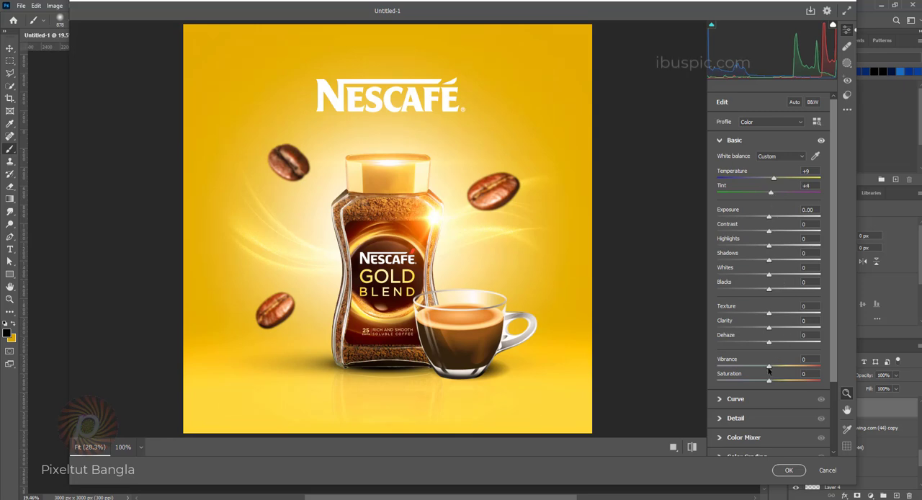
left_click_drag(768, 370, 788, 383)
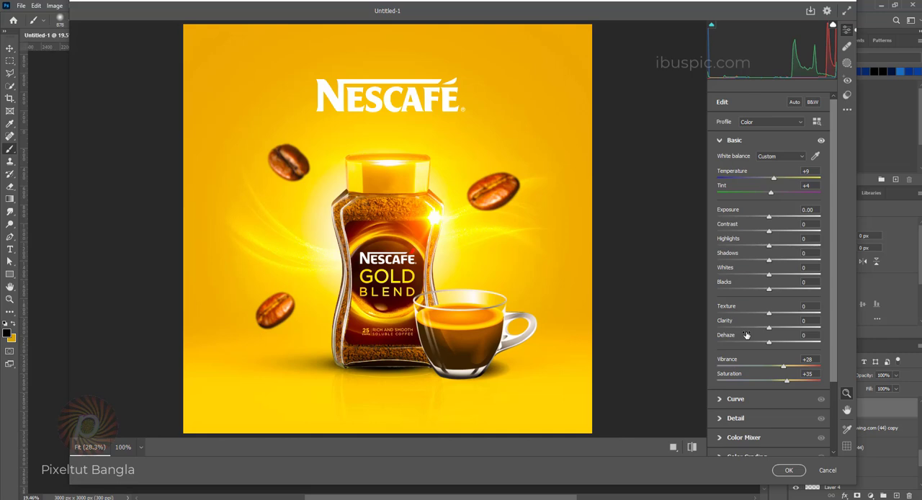
mouse_move(746, 335)
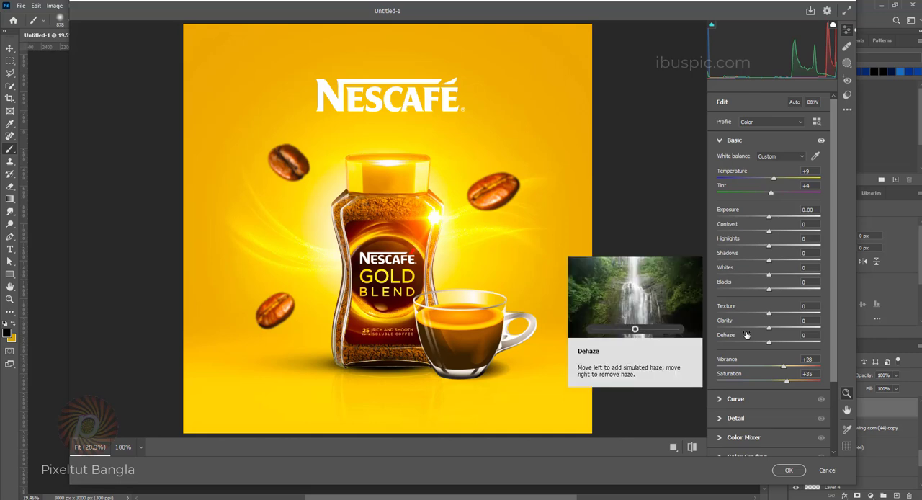
left_click(774, 232)
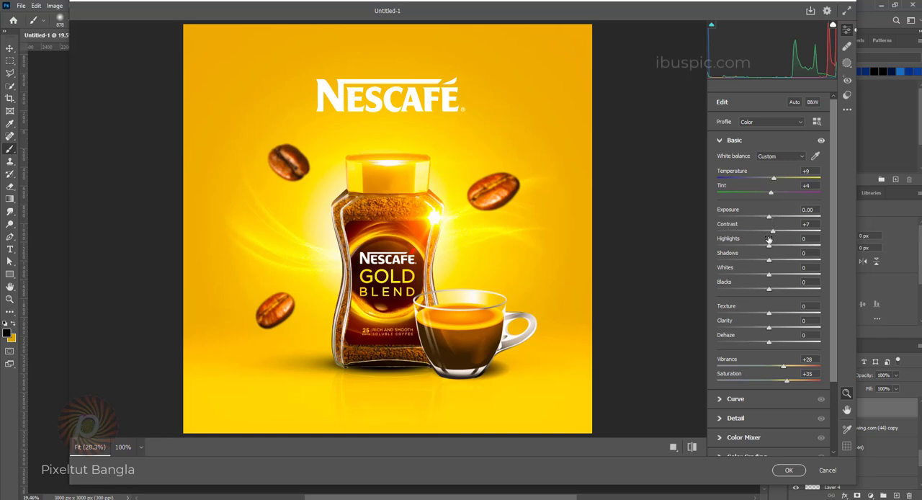
left_click_drag(769, 217, 768, 222)
left_click_drag(768, 222, 769, 218)
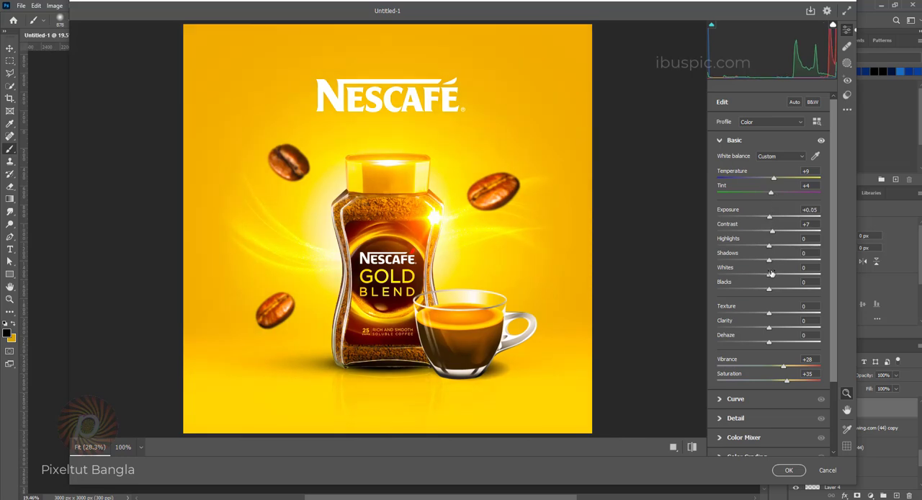
Step: Warm the image further with Temperature at +21 and apply the Camera Raw Filter to the merged layer
left_click_drag(774, 181, 779, 183)
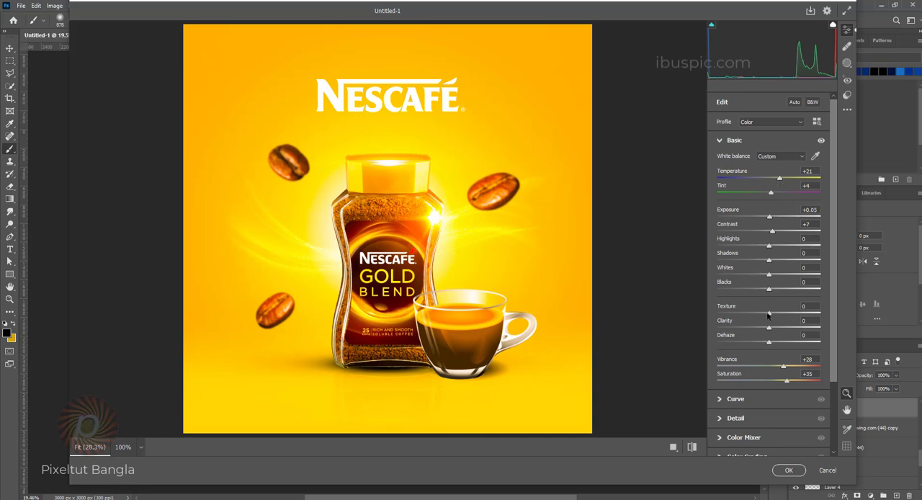
mouse_move(769, 314)
left_mouse_down()
mouse_move(781, 315)
mouse_move(770, 316)
left_mouse_up()
left_click(789, 469)
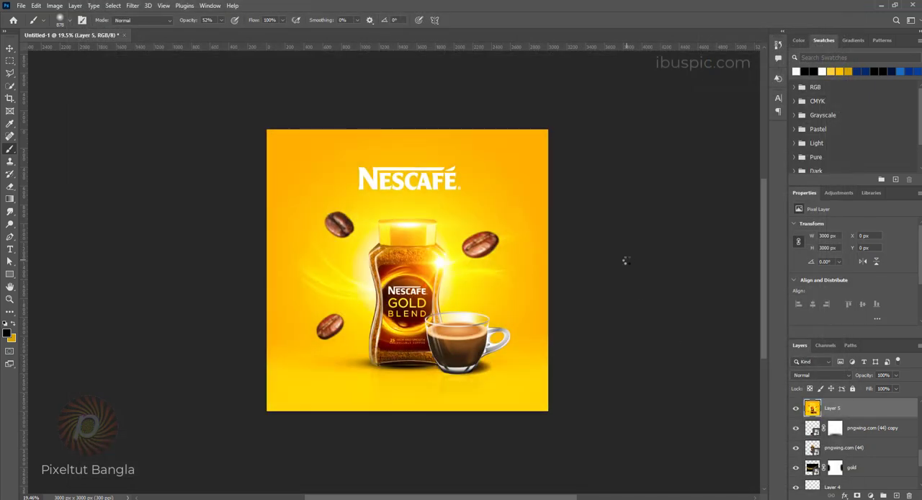
key("ctrl+0")
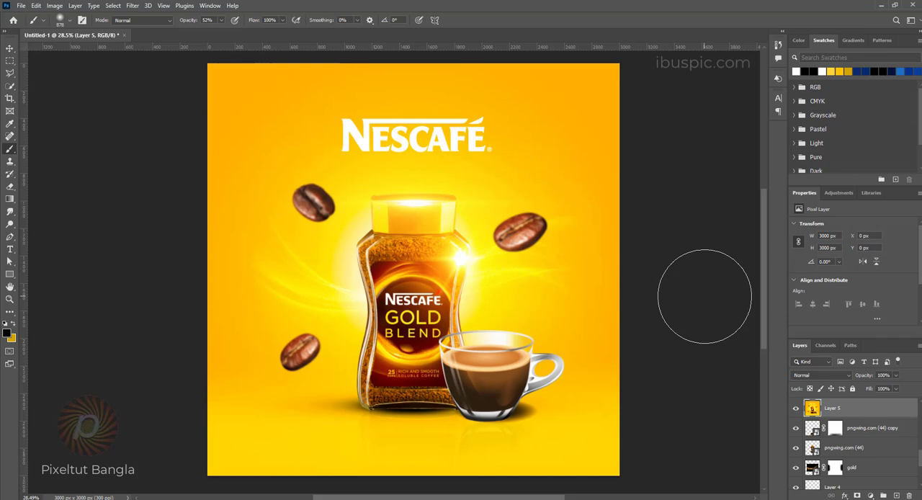